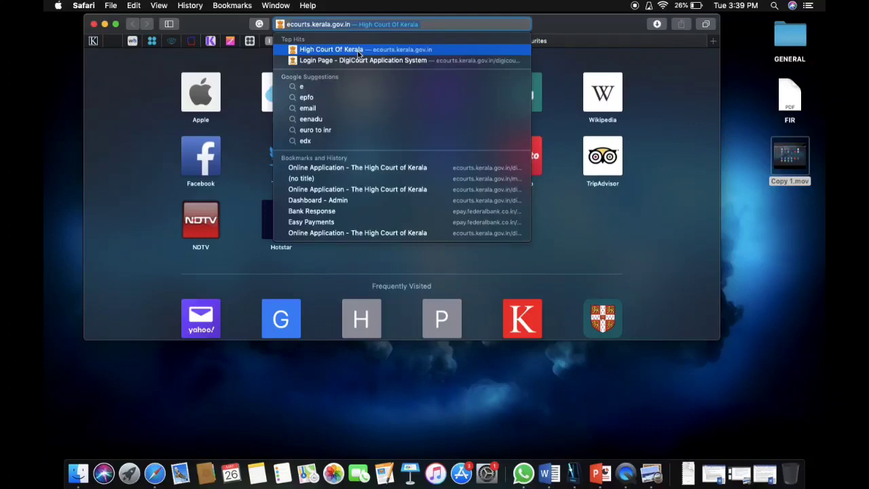
# Open the High Court of Kerala site full screen and go to its E-Filing login page.
pyautogui.click(358, 53)
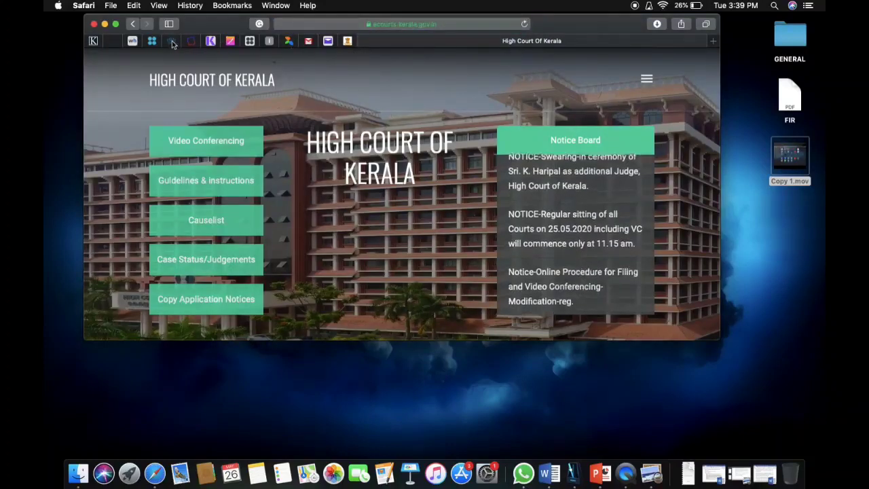
pyautogui.click(115, 24)
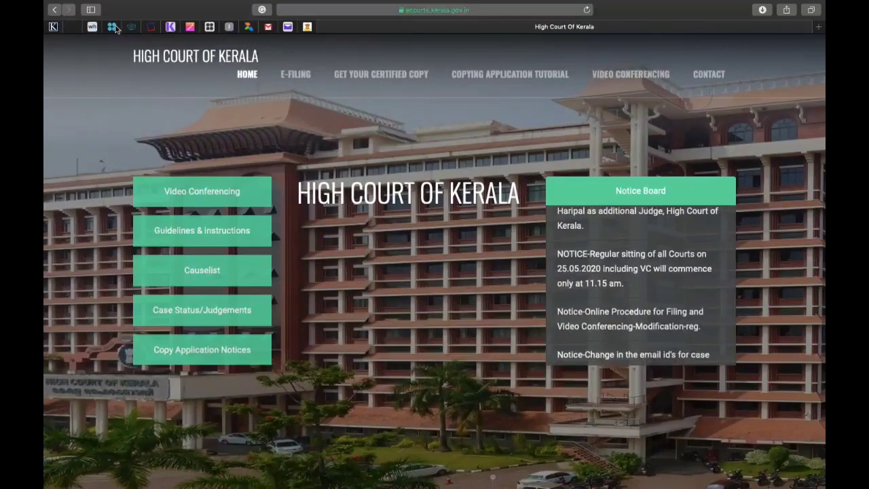
pyautogui.click(296, 77)
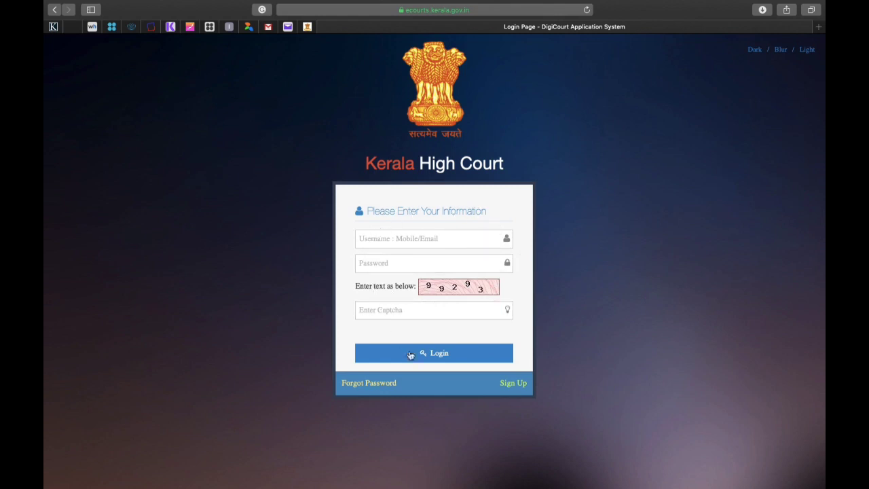
# Start a new user sign-up with Advocate as the role and dismiss the registration notice.
pyautogui.click(514, 384)
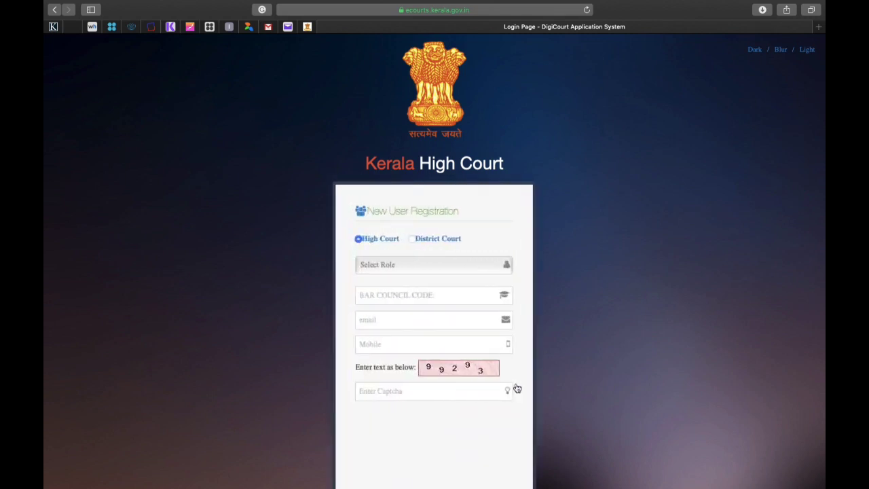
pyautogui.scroll(-4, 516, 388)
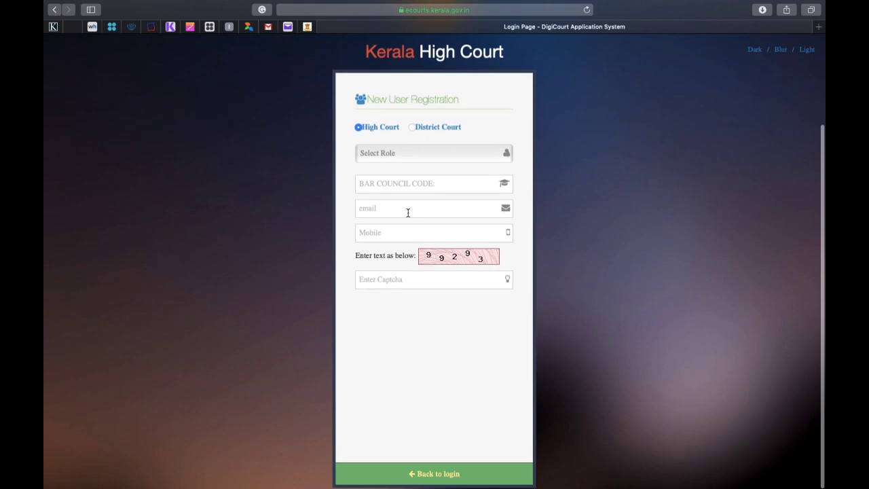
pyautogui.click(422, 157)
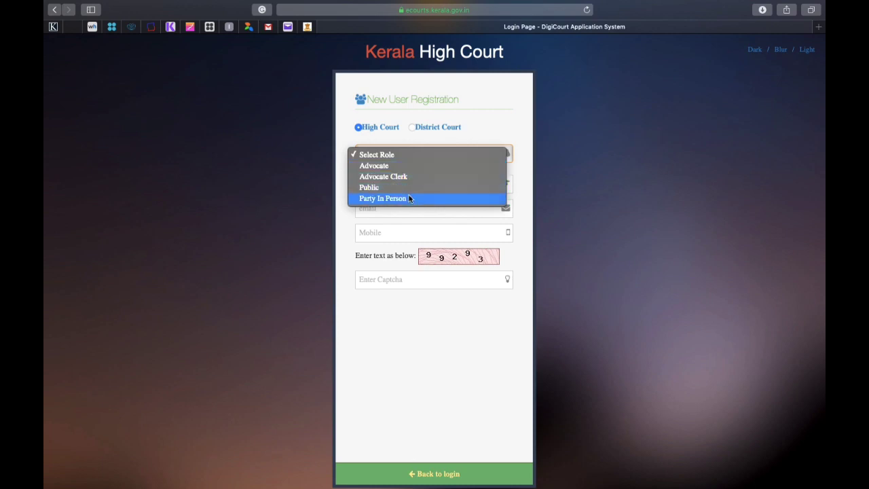
pyautogui.click(380, 165)
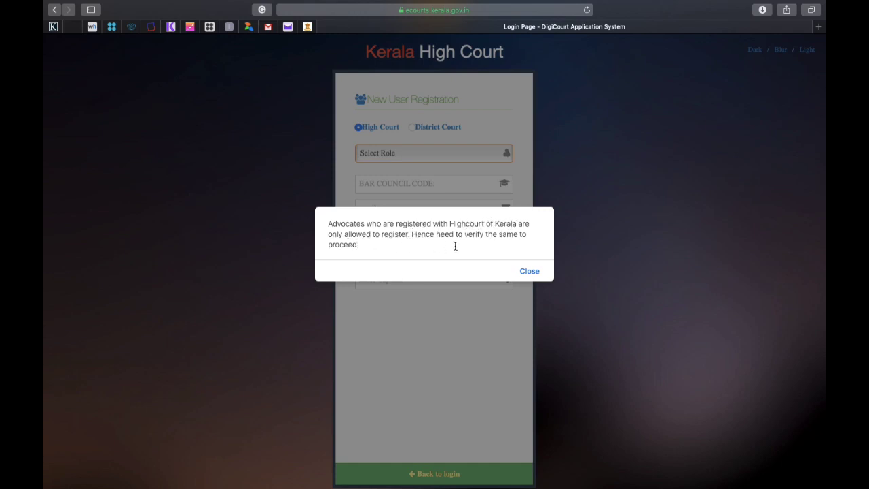
pyautogui.click(535, 272)
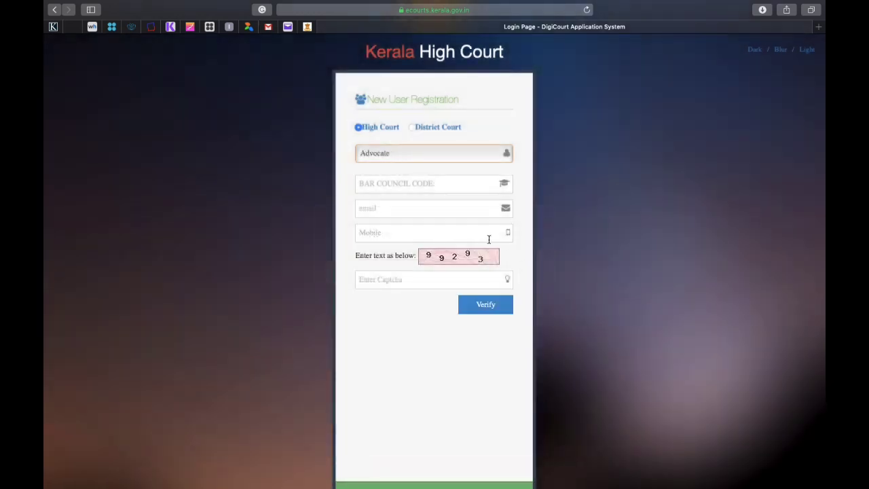
# Enter the advocate's Bar Council code, e-mail address and mobile number.
pyautogui.click(428, 188)
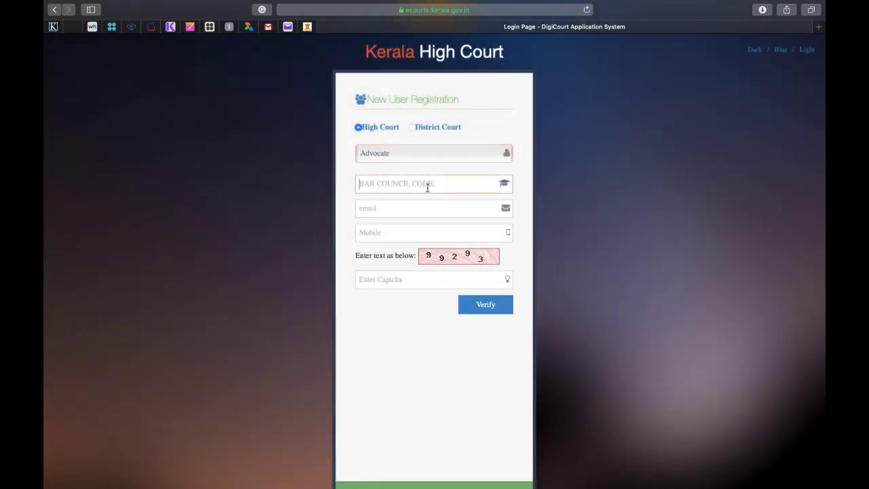
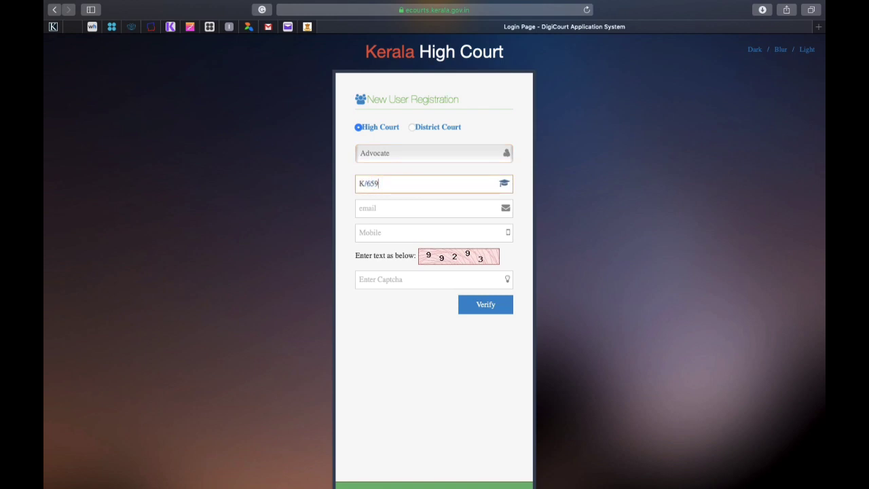
pyautogui.click(411, 214)
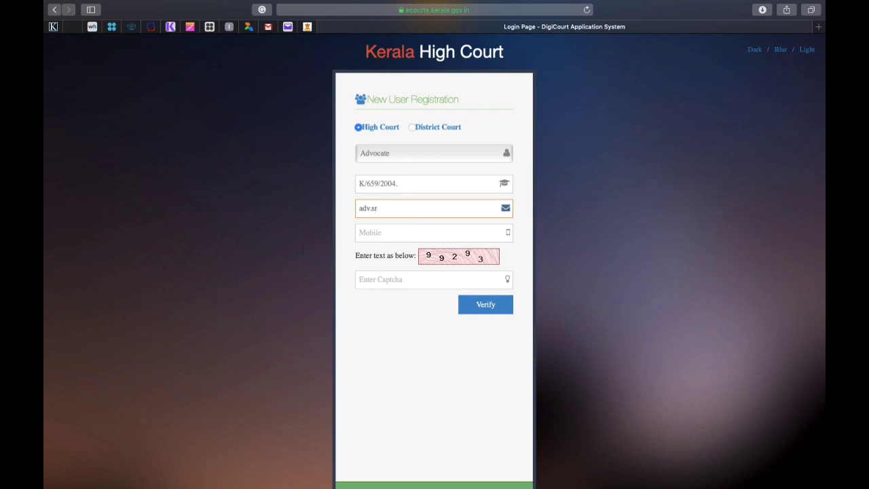
pyautogui.click(410, 231)
# Enter the captcha, verify the details and dismiss the wait and confirmation messages.
pyautogui.click(404, 278)
pyautogui.write('99293')
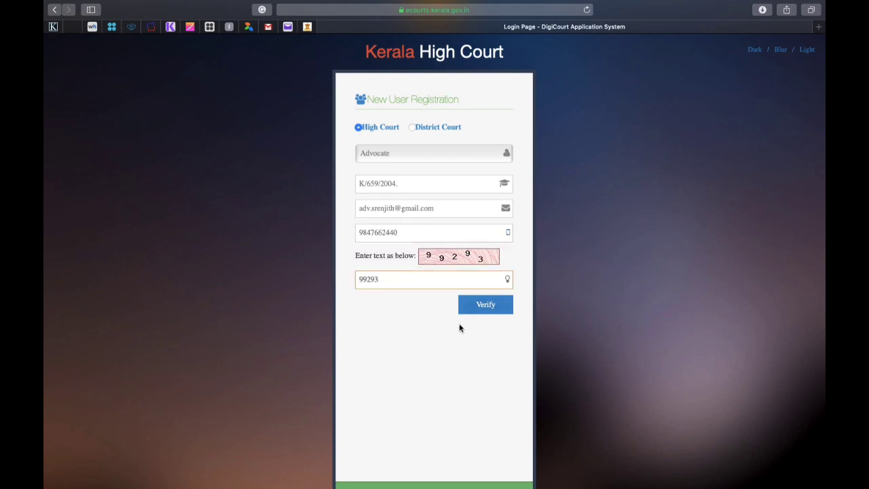
pyautogui.click(508, 305)
pyautogui.click(507, 305)
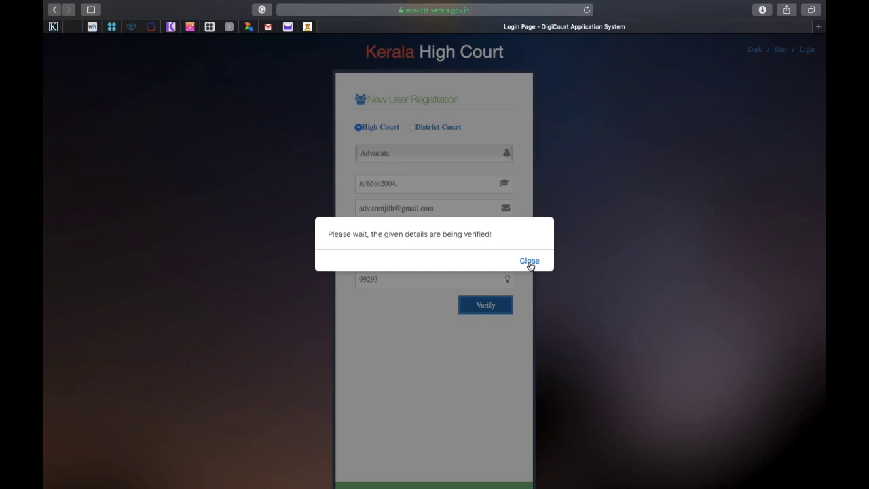
pyautogui.click(530, 262)
pyautogui.scroll(-1, 493, 299)
pyautogui.click(494, 289)
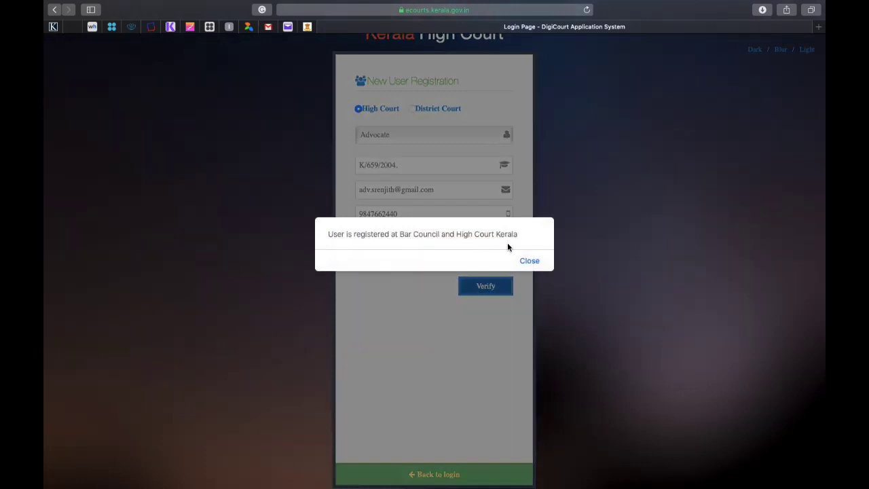
pyautogui.click(535, 261)
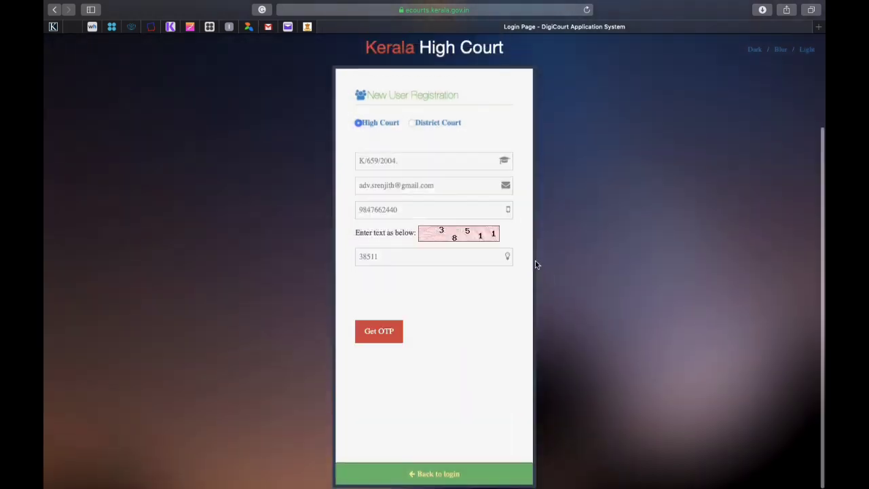
# Request an OTP and enter the received code.
pyautogui.click(388, 332)
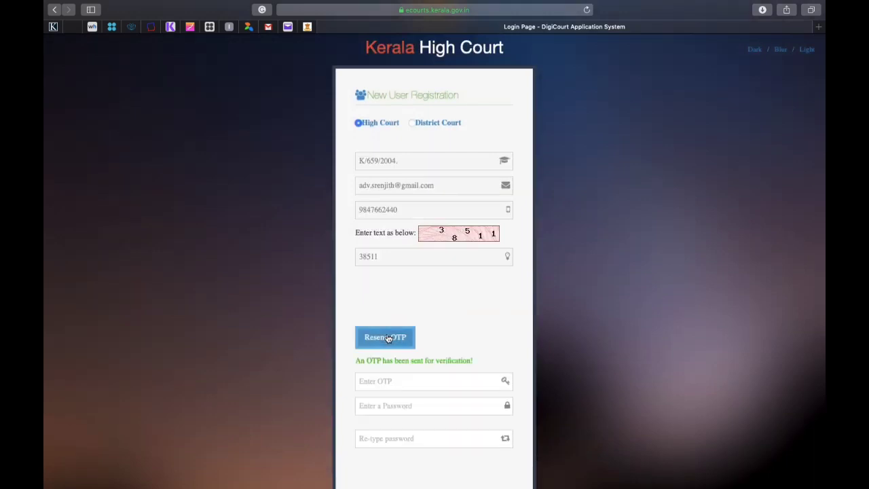
pyautogui.click(384, 382)
pyautogui.click(384, 382)
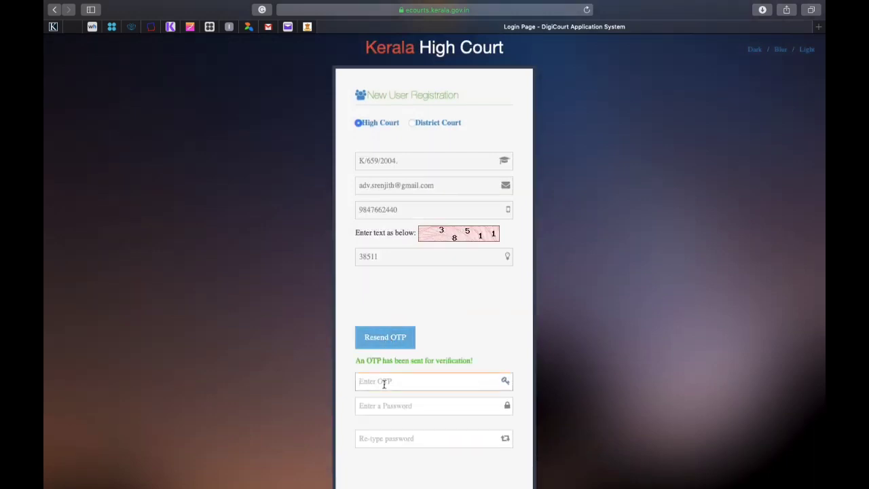
# Set and confirm the account password, register, and dismiss the success message.
pyautogui.click(378, 407)
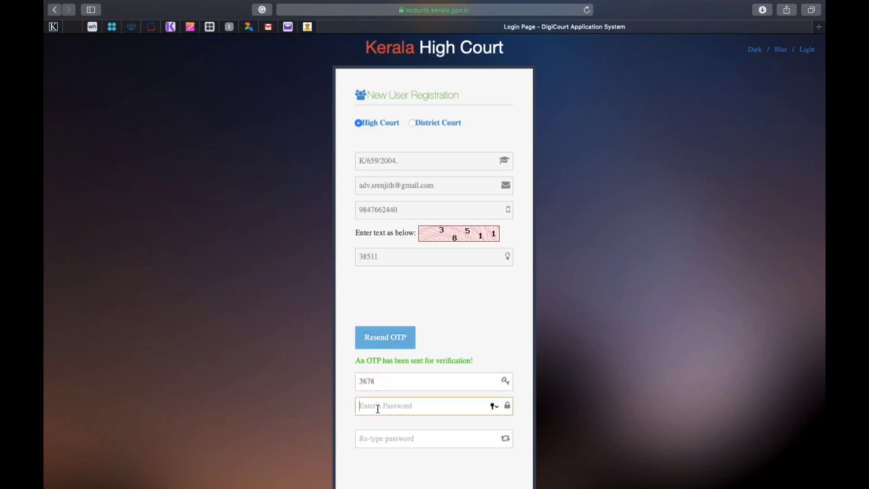
pyautogui.write('********')
pyautogui.click(382, 453)
pyautogui.write('********')
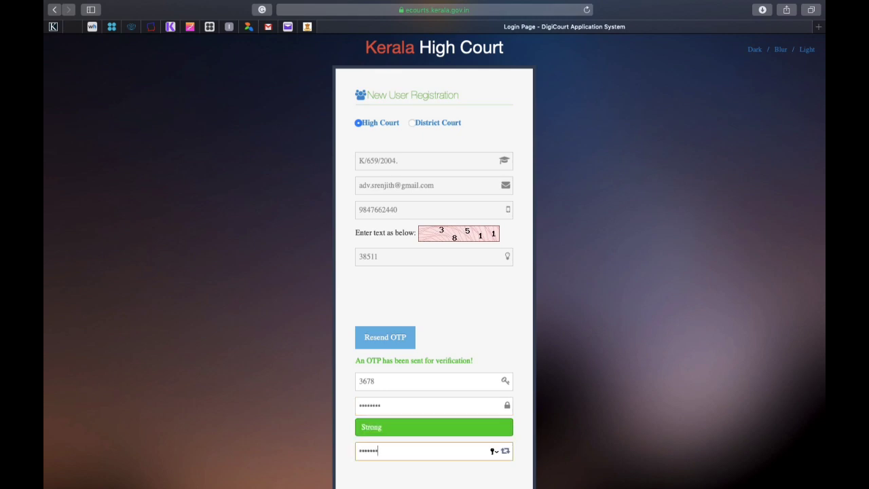
pyautogui.scroll(-3, 459, 442)
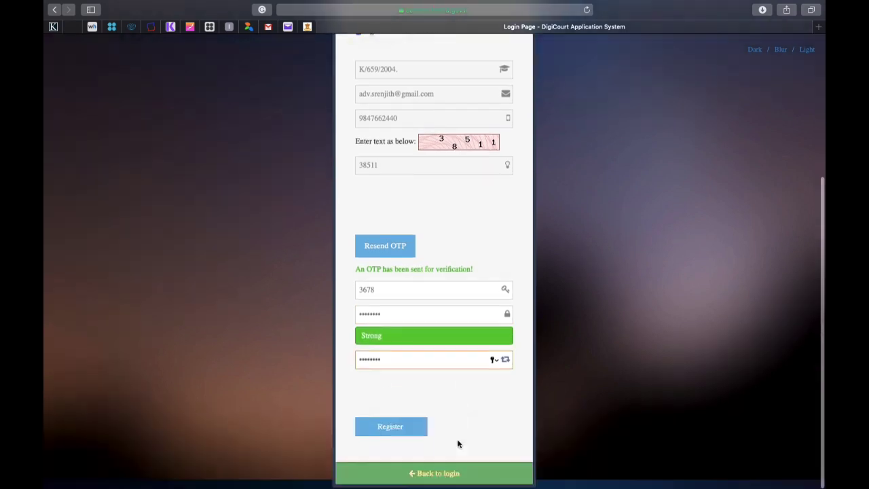
pyautogui.click(402, 437)
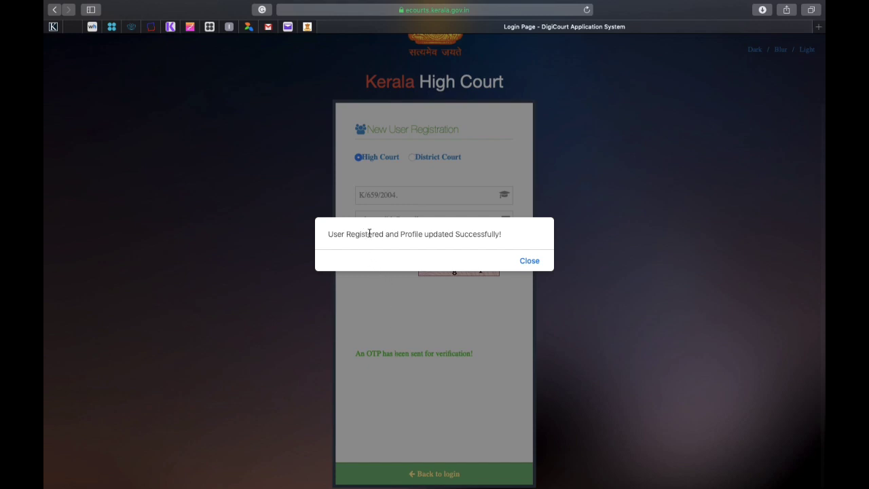
pyautogui.click(529, 262)
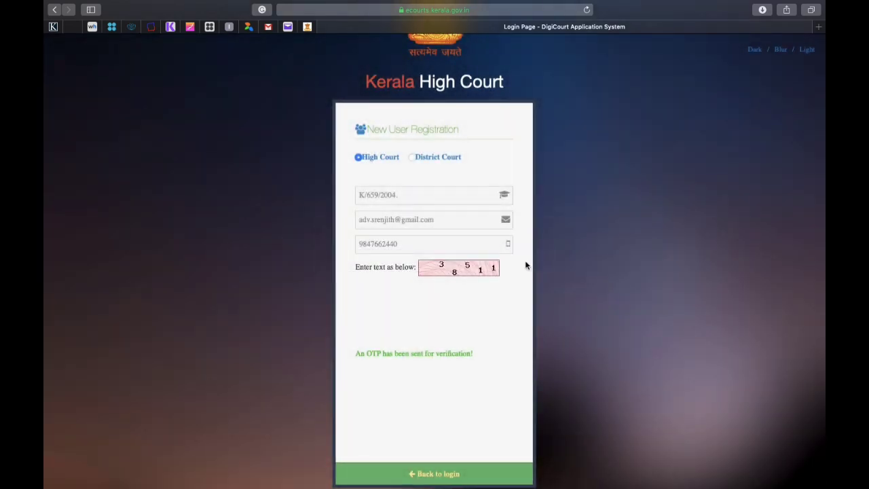
# Log in with the mobile number as username, the new password and the captcha.
pyautogui.click(449, 468)
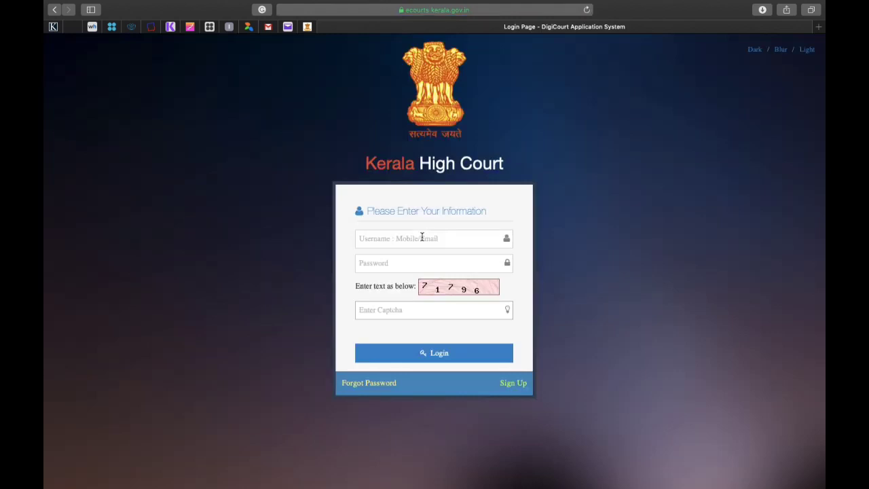
pyautogui.click(420, 243)
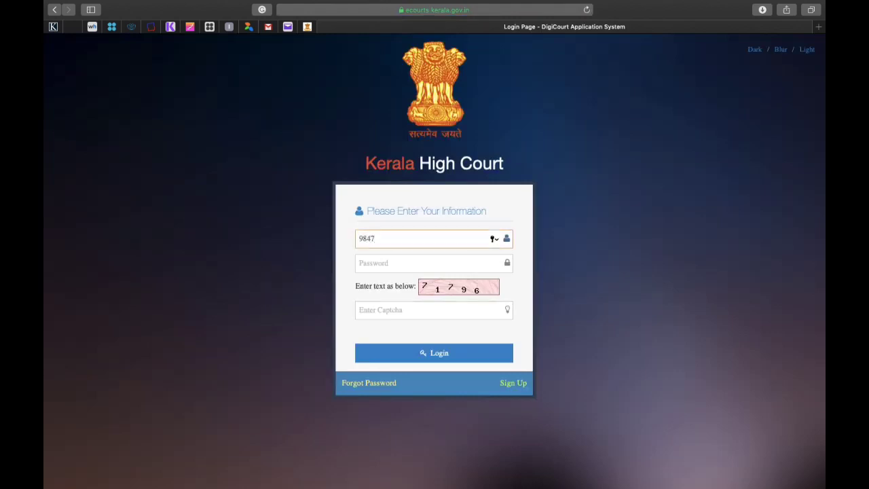
pyautogui.click(419, 262)
pyautogui.write('****')
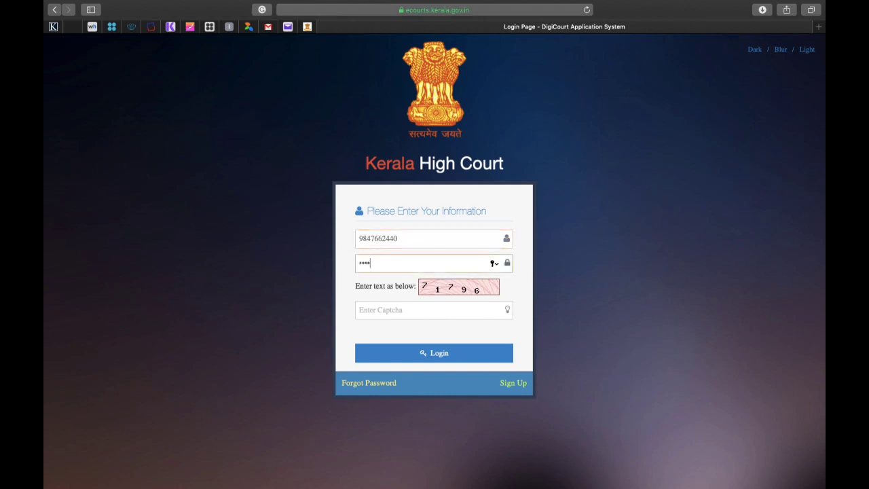
pyautogui.write('****')
pyautogui.click(429, 308)
pyautogui.write('717')
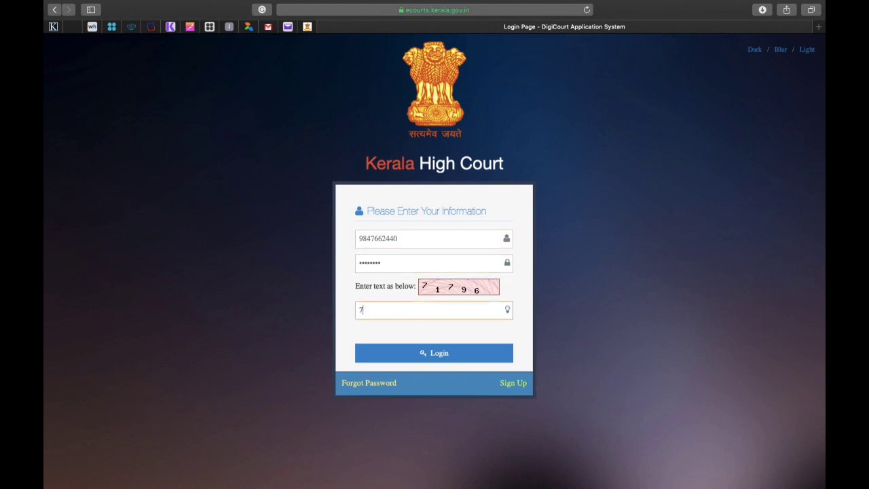
pyautogui.write('96')
pyautogui.click(439, 353)
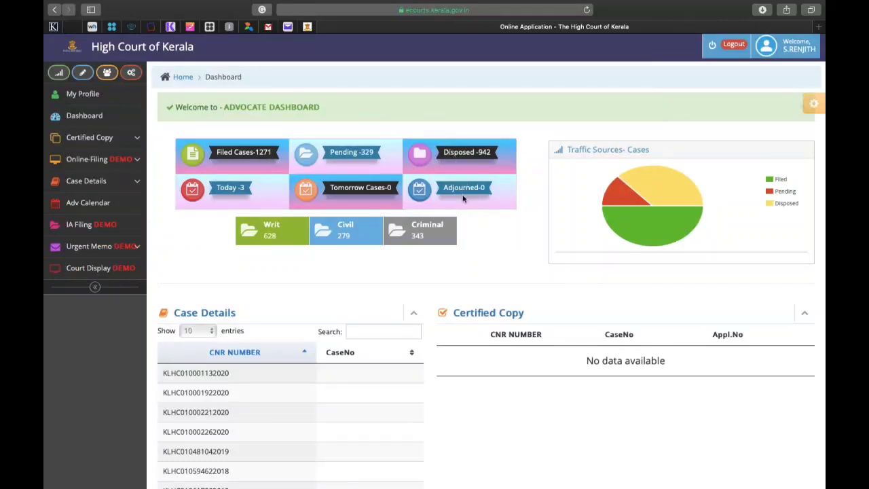
# Open New Case under Online-Filing in the sidebar.
pyautogui.click(130, 168)
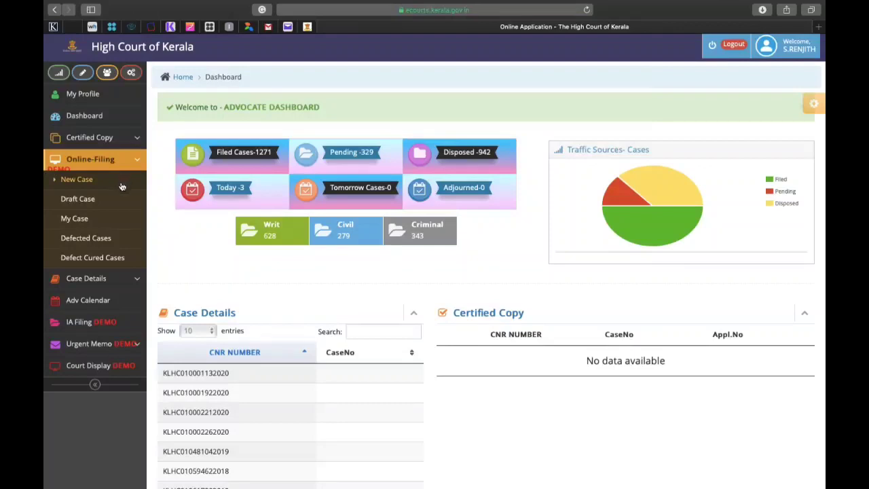
pyautogui.click(121, 186)
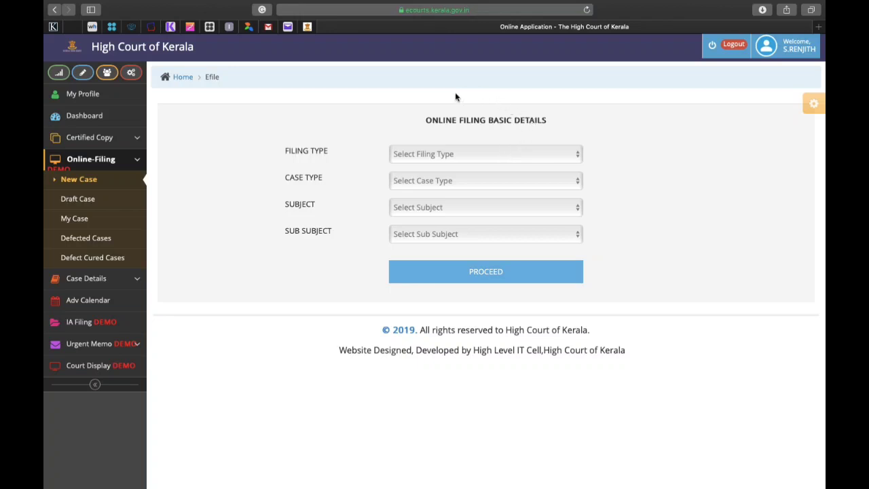
# Choose Criminal, Bail Appl., subject 26.06 Bail Application and sub subject Anticipatory Bail, then proceed.
pyautogui.click(502, 159)
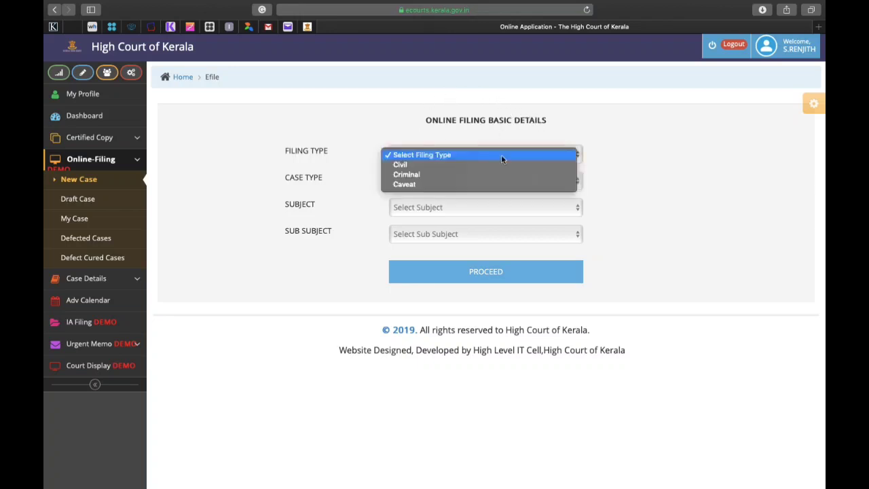
pyautogui.click(486, 175)
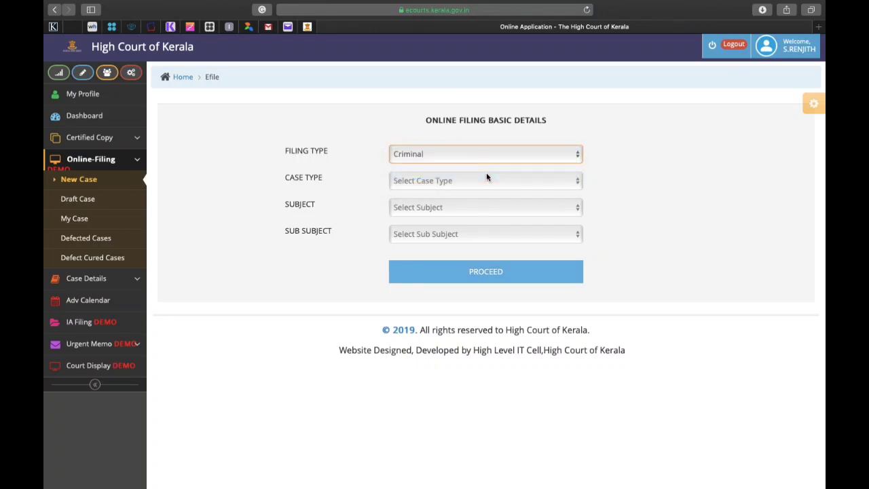
pyautogui.click(488, 181)
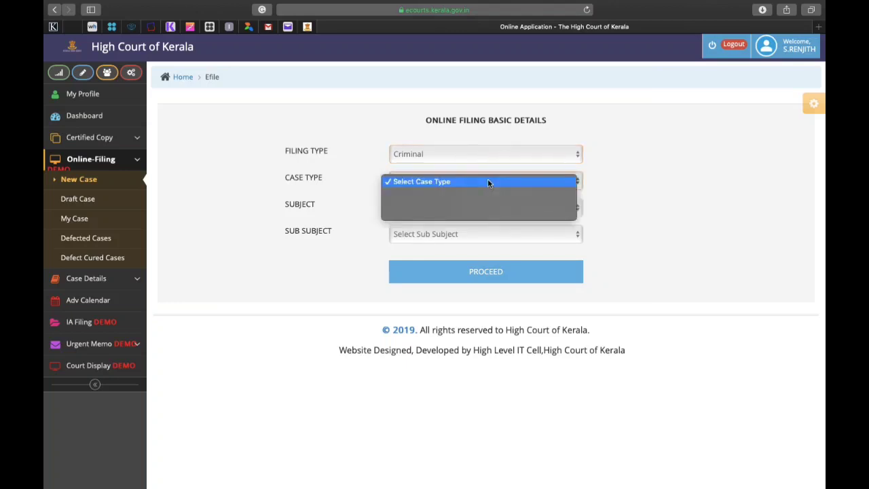
pyautogui.click(579, 183)
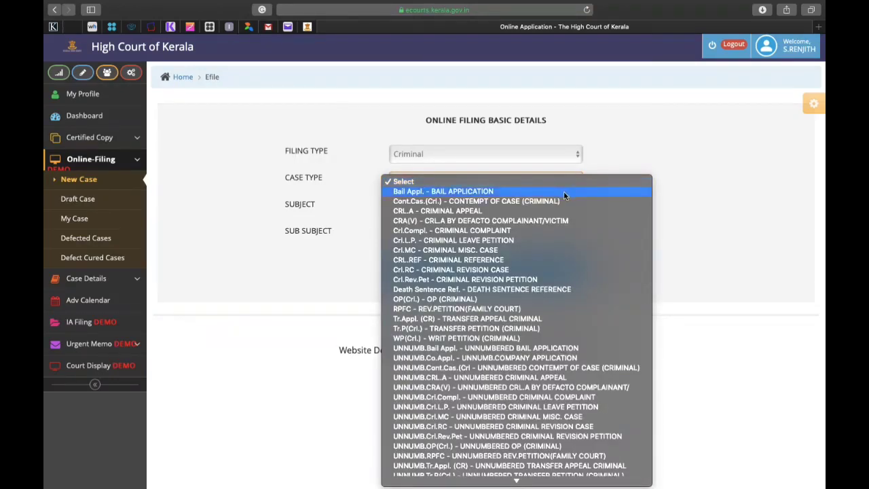
pyautogui.click(564, 192)
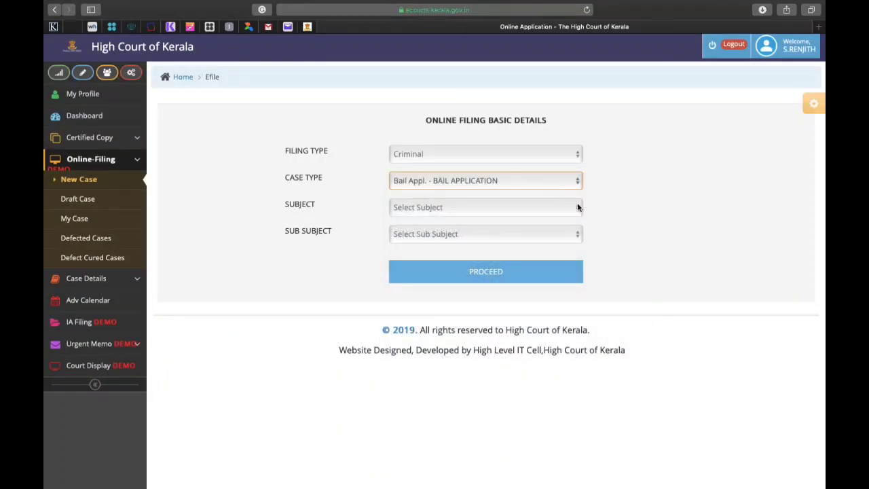
pyautogui.click(577, 207)
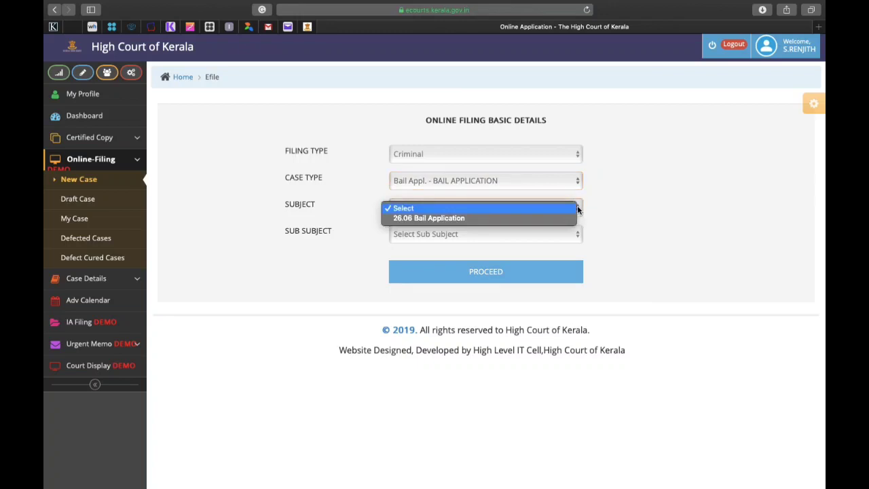
pyautogui.click(556, 220)
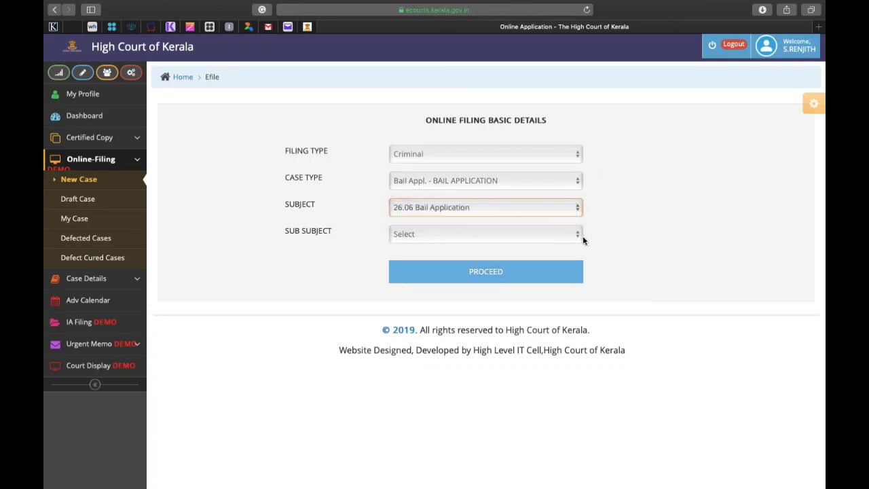
pyautogui.click(576, 237)
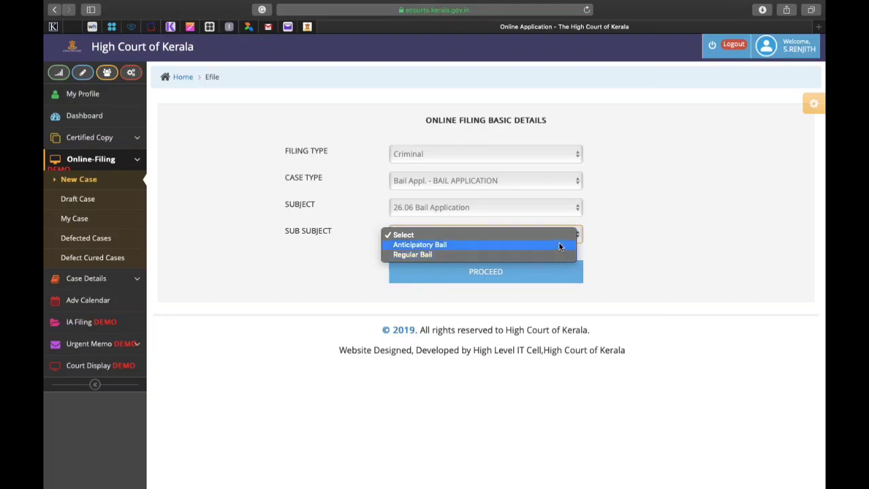
pyautogui.click(559, 245)
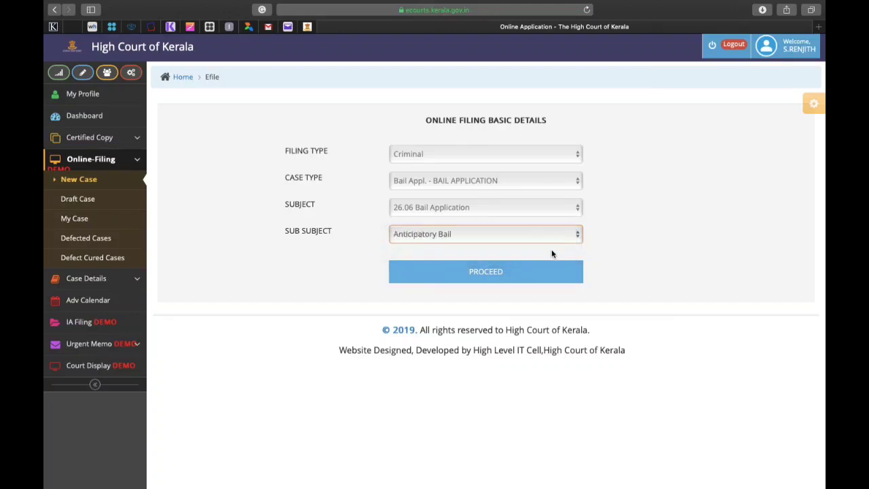
pyautogui.click(535, 273)
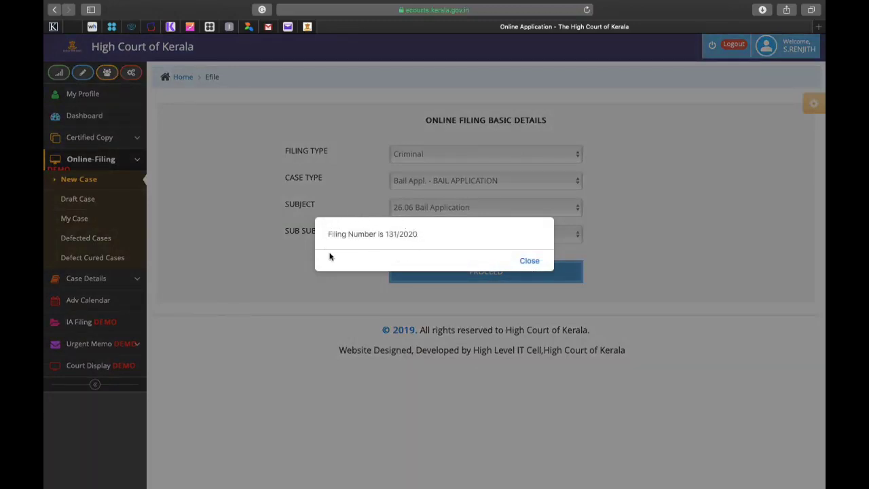
pyautogui.click(530, 261)
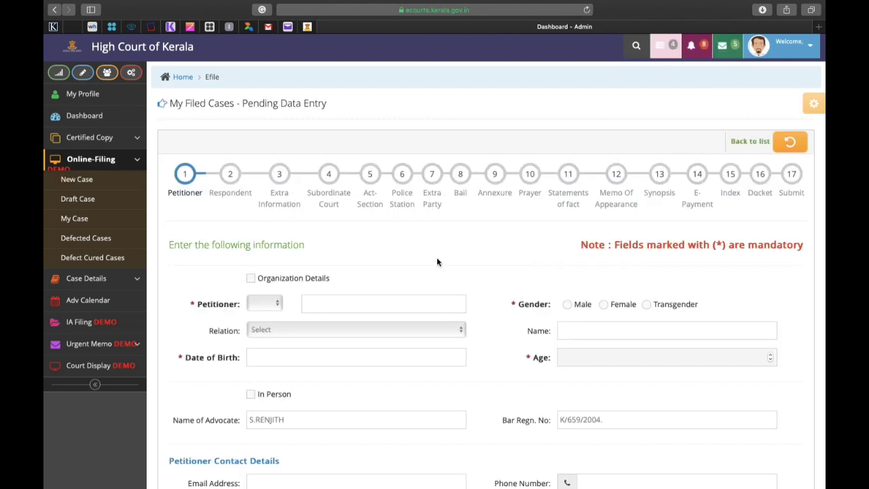
# Enter the petitioner with title Shri., their full name, and gender Male.
pyautogui.scroll(-3, 437, 262)
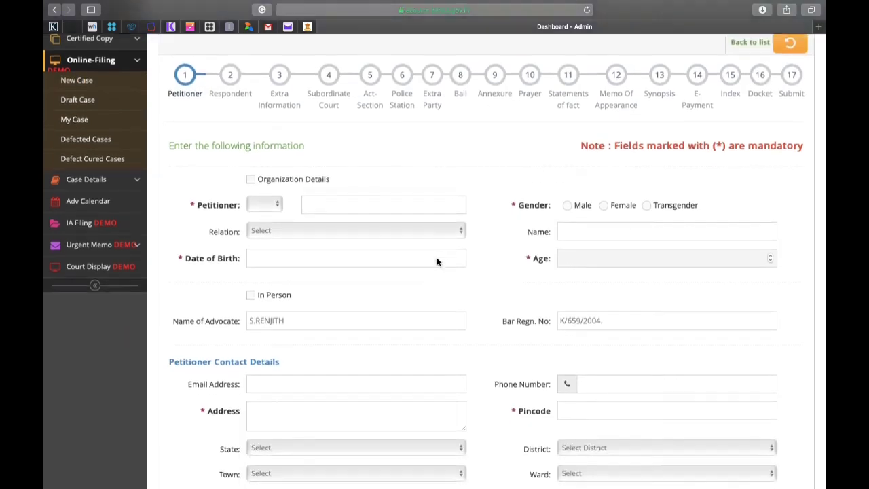
pyautogui.click(275, 204)
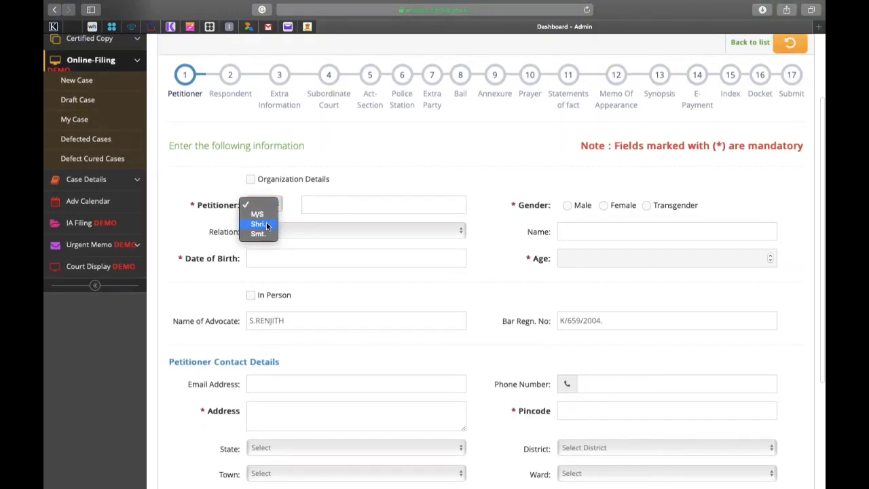
pyautogui.click(267, 226)
pyautogui.click(329, 204)
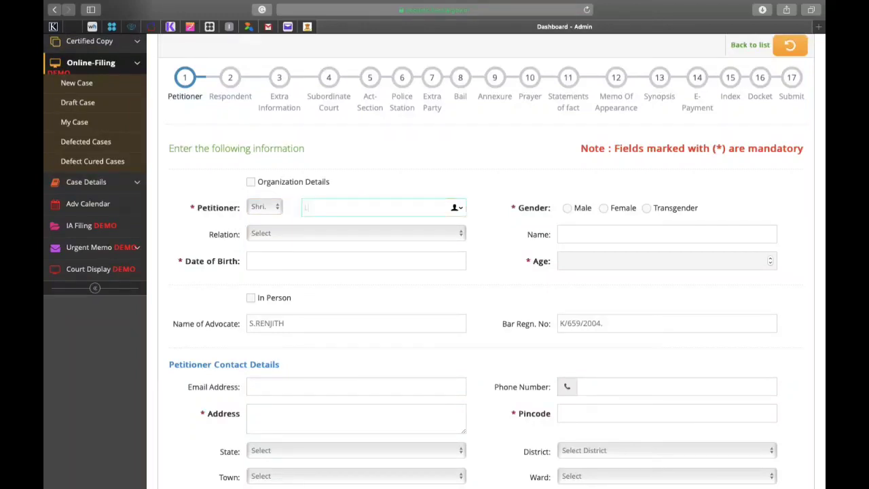
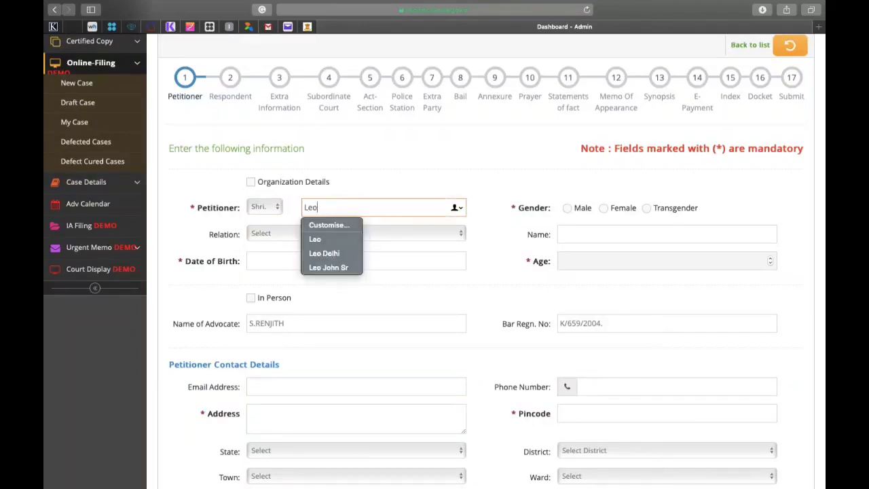
pyautogui.click(567, 209)
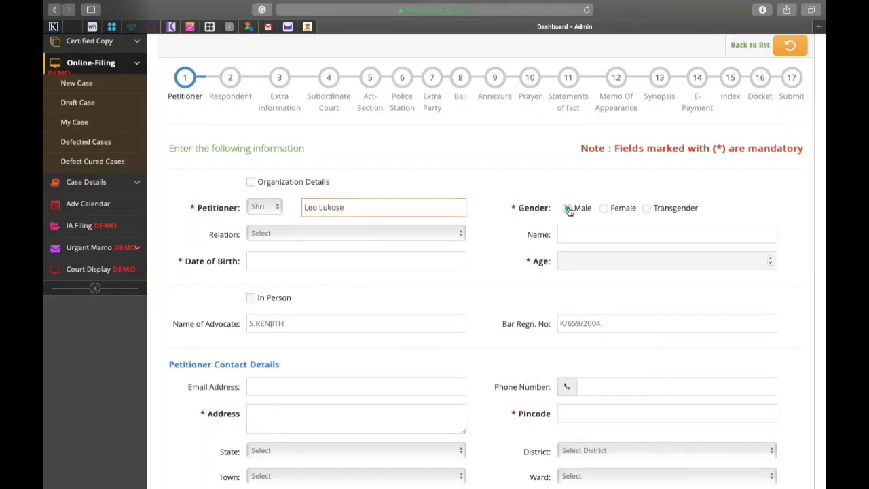
pyautogui.click(324, 235)
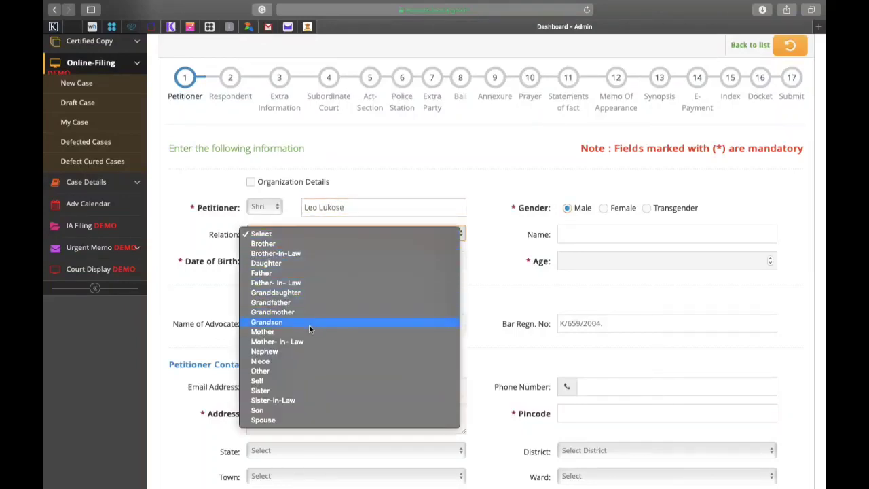
pyautogui.click(599, 237)
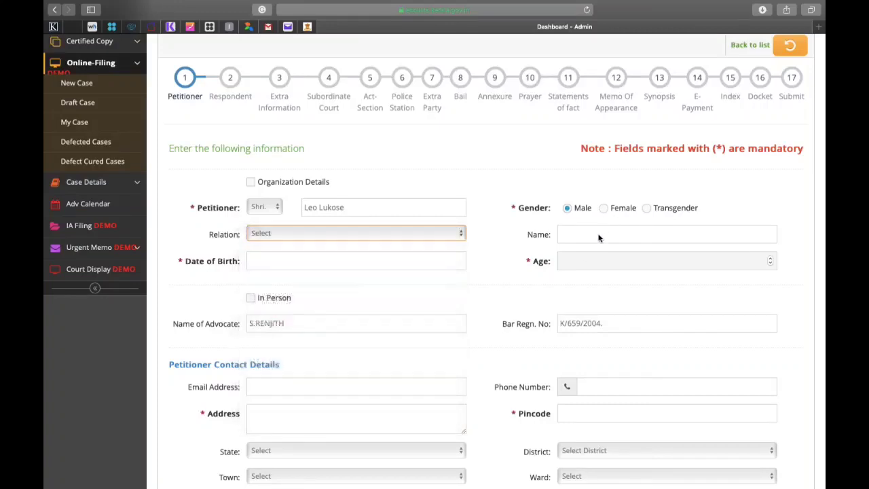
# Pick 1 July 1992 as the petitioner's date of birth in the calendar.
pyautogui.click(343, 267)
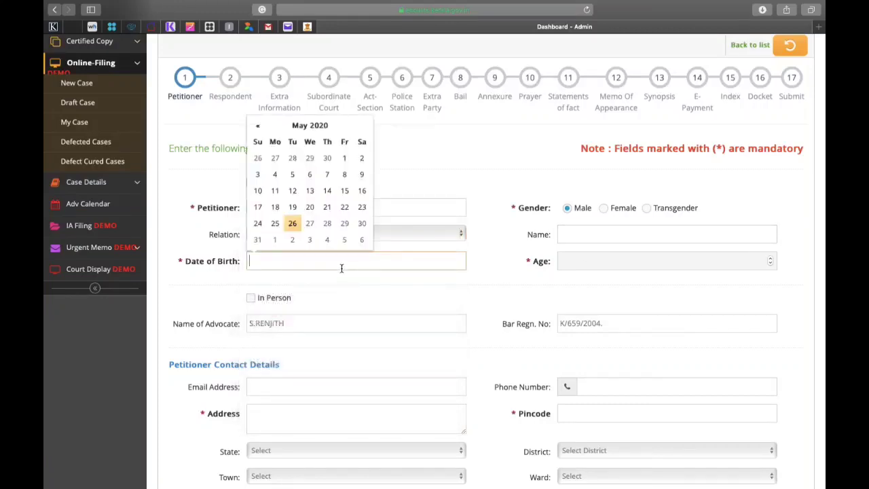
pyautogui.click(312, 127)
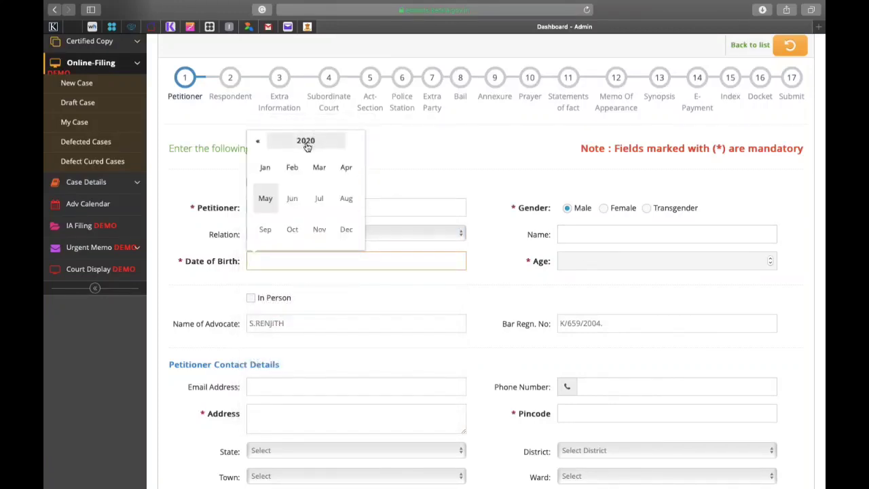
pyautogui.click(306, 142)
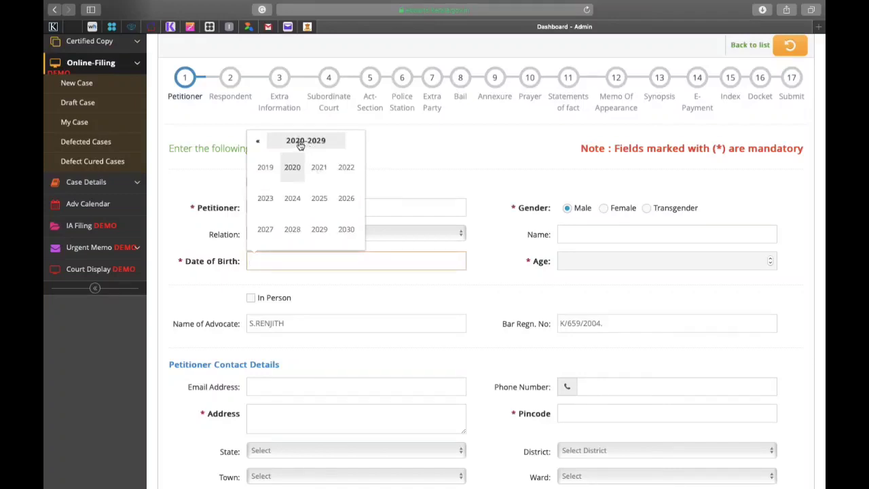
pyautogui.click(259, 144)
pyautogui.click(259, 144)
pyautogui.click(258, 144)
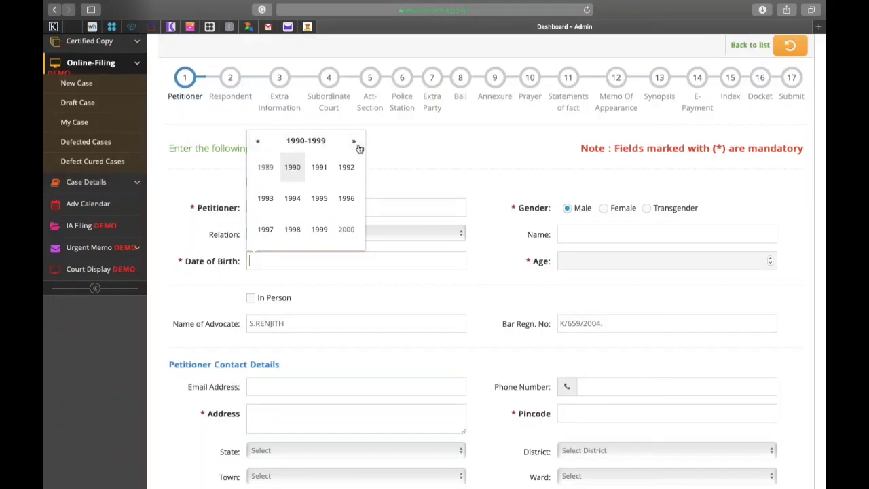
pyautogui.click(346, 169)
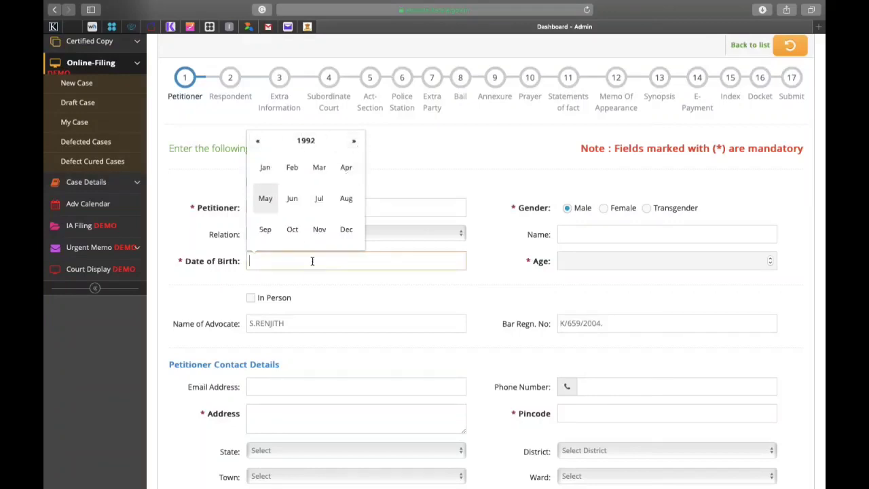
pyautogui.click(318, 200)
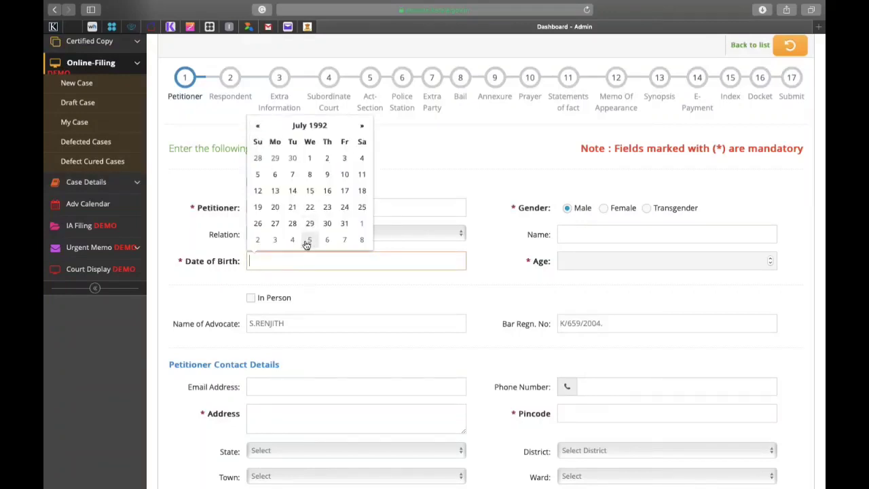
pyautogui.click(310, 158)
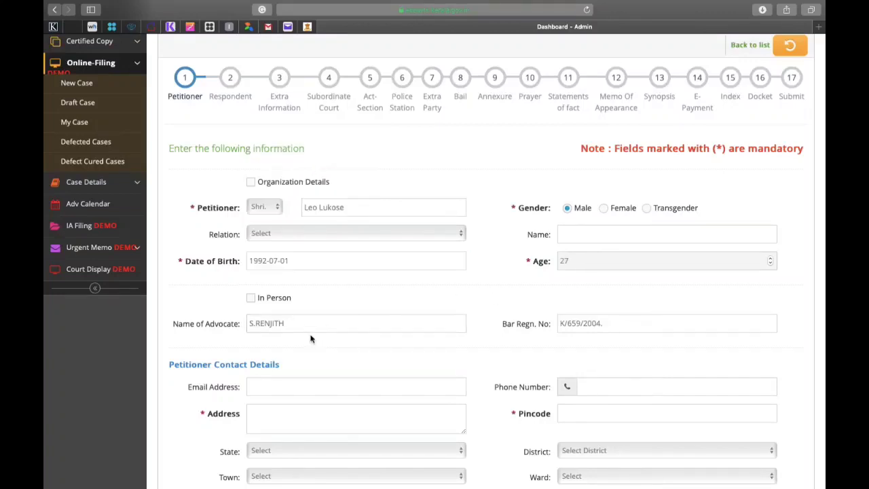
pyautogui.scroll(-2, 311, 338)
# Enter the petitioner's address and pincode, then continue to the Respondent step.
pyautogui.scroll(-1, 311, 336)
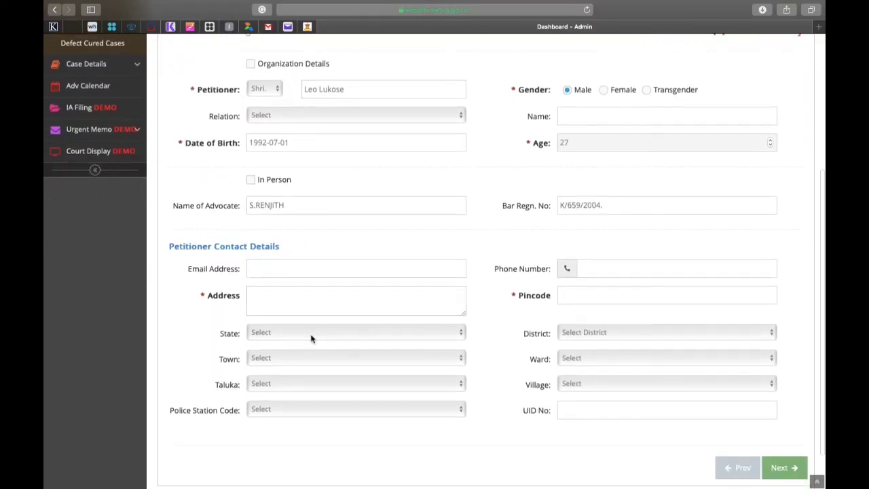
pyautogui.scroll(-1, 311, 336)
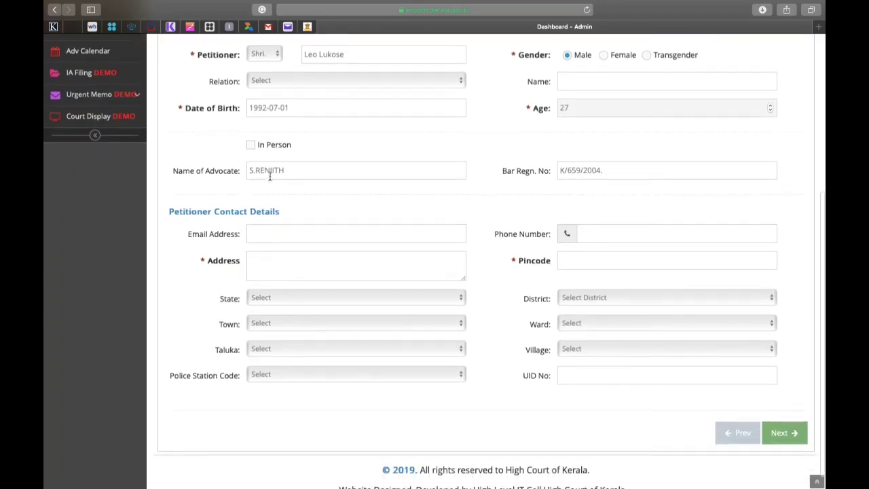
pyautogui.click(603, 173)
pyautogui.scroll(-1, 602, 172)
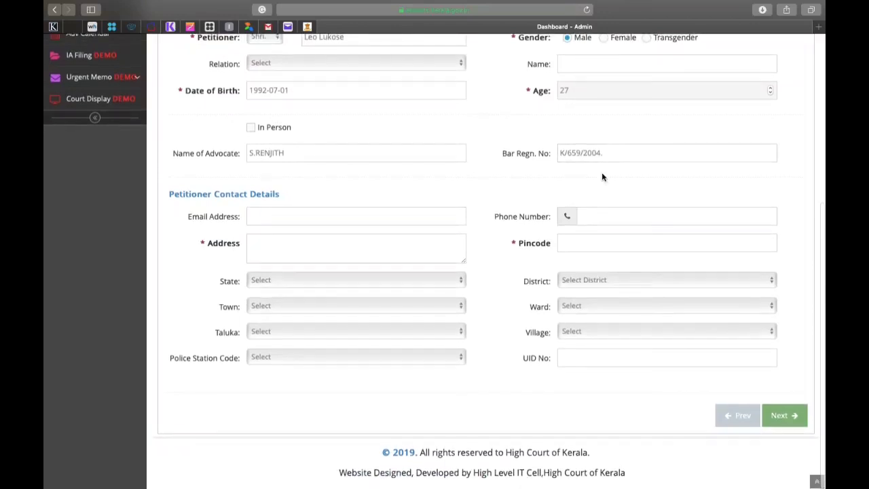
pyautogui.click(321, 248)
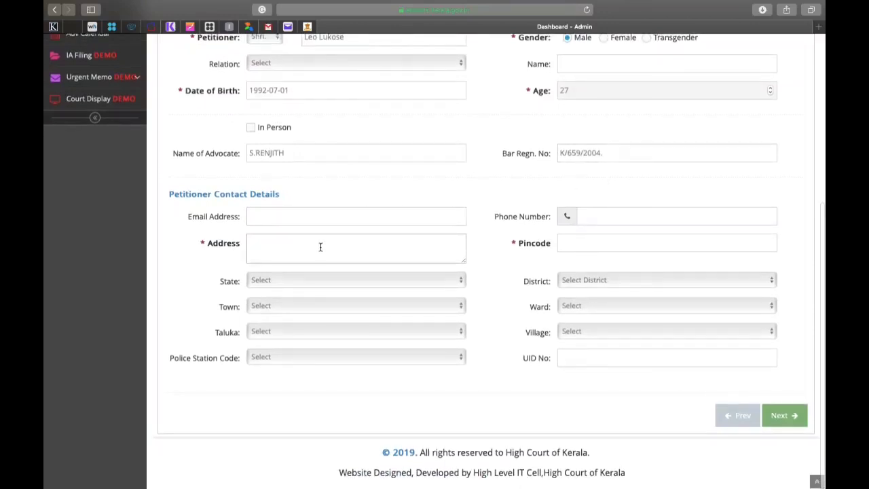
pyautogui.write('Kozhikode')
pyautogui.click(598, 242)
pyautogui.write('673050')
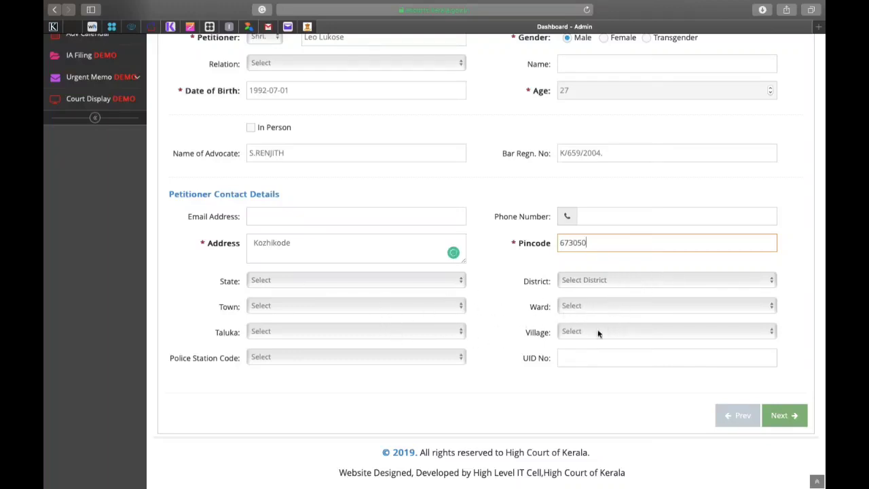
pyautogui.click(780, 425)
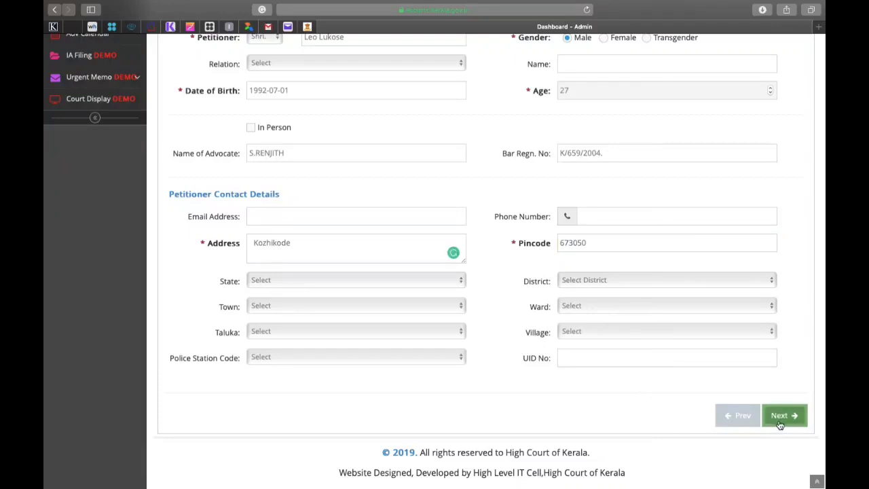
pyautogui.scroll(5, 532, 227)
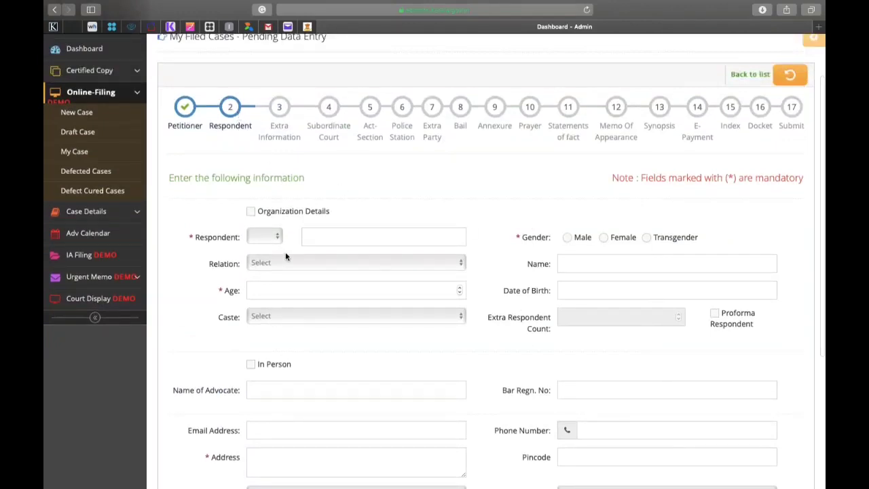
# Mark the respondent as organisation State of Kerala, named 'State of Kerala, Represented by Public Prosecutor'.
pyautogui.click(310, 239)
pyautogui.click(251, 213)
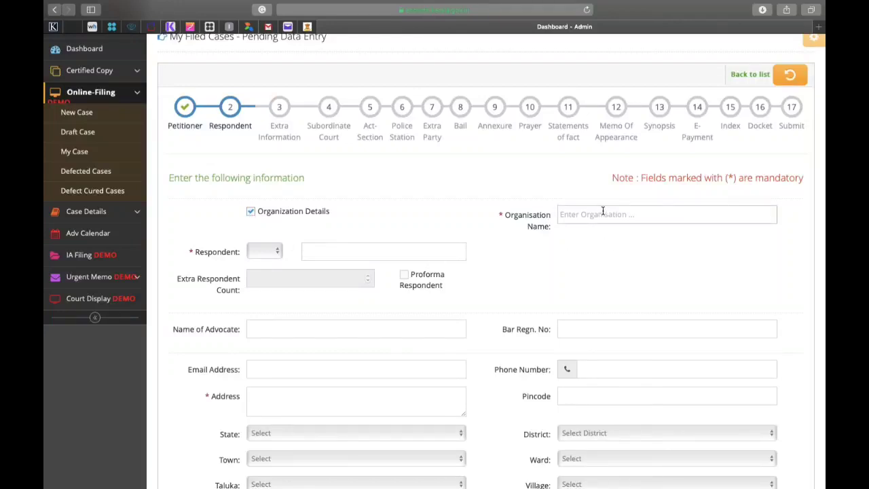
pyautogui.write('State of Kerala')
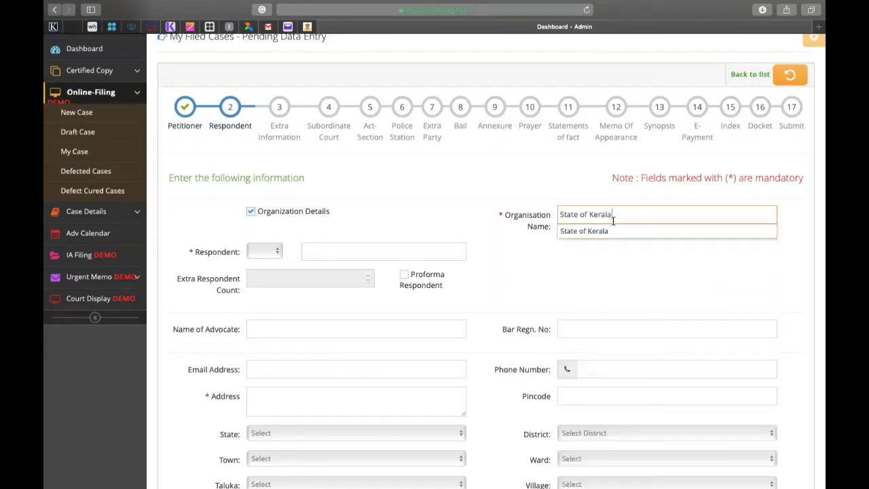
pyautogui.click(615, 231)
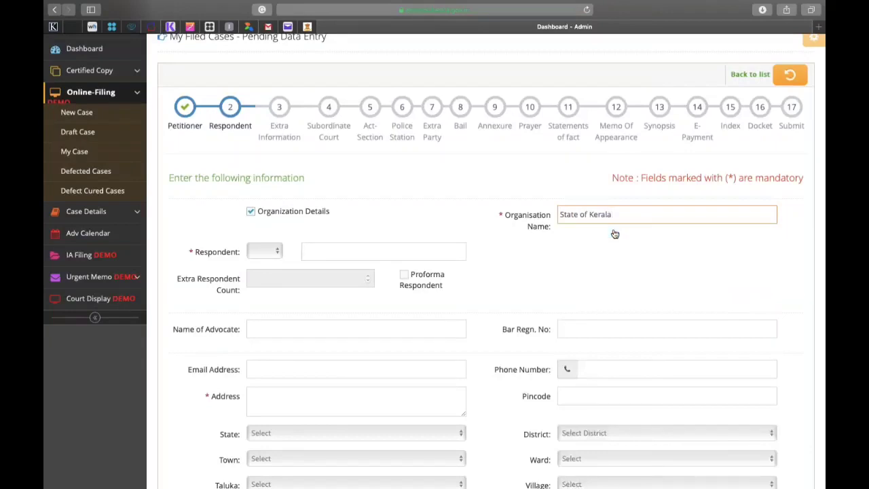
pyautogui.click(362, 252)
pyautogui.write('State of Kerala')
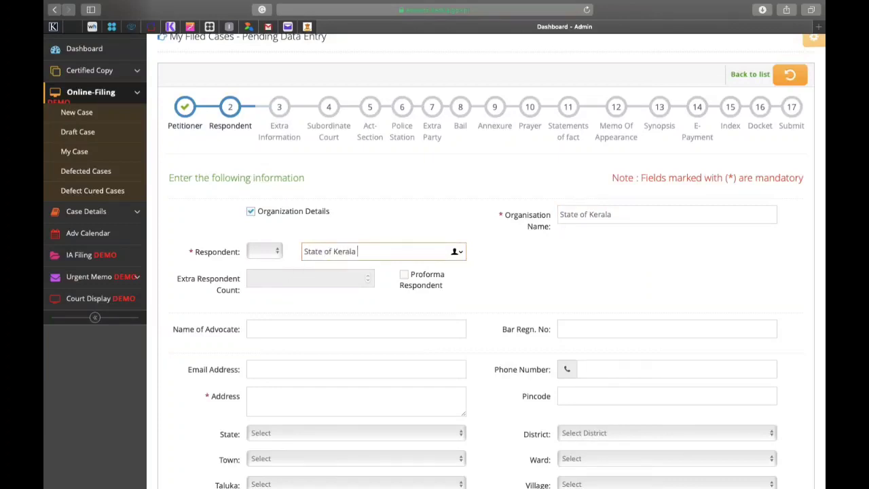
pyautogui.write(', Represented by Public Prosecutor')
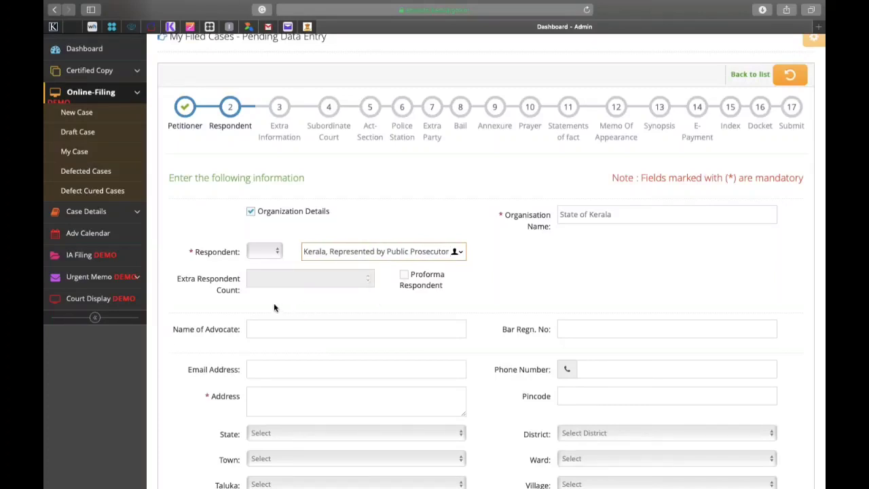
pyautogui.scroll(-2, 275, 307)
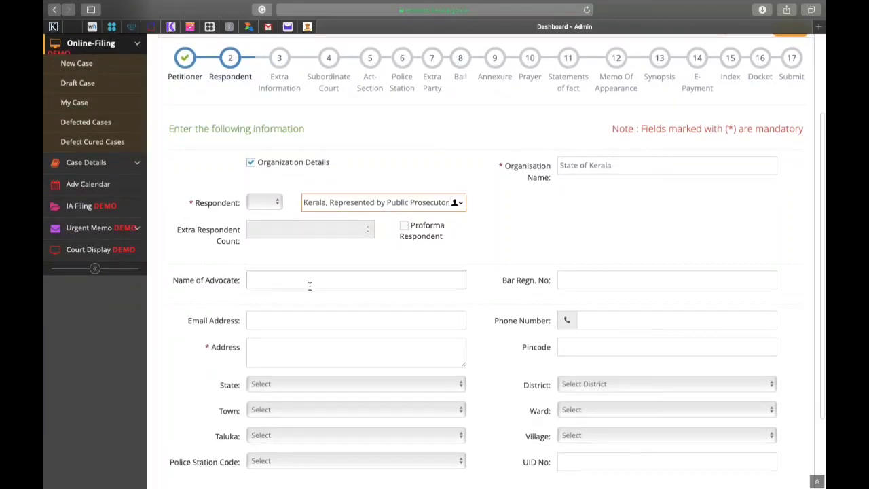
# Give the respondent the address 'Public Prosecutor, High court of Kerala', pincode 682031, and save the respondent details.
pyautogui.click(285, 284)
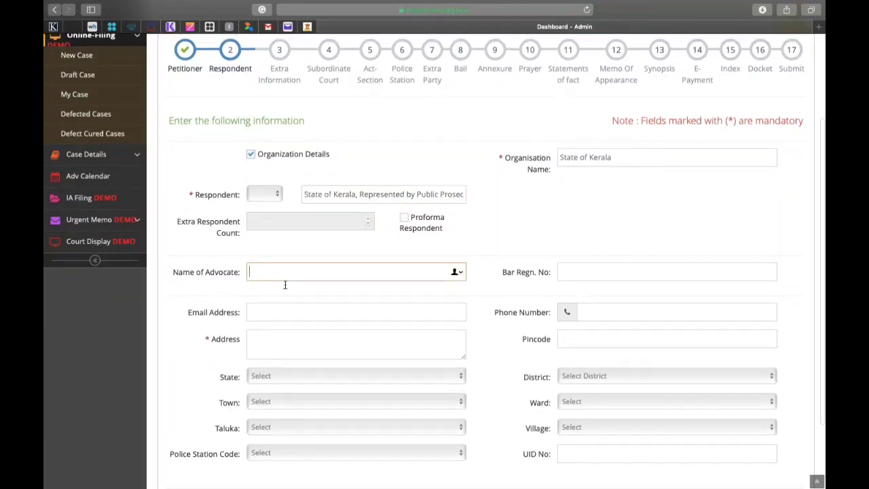
pyautogui.scroll(-3, 285, 284)
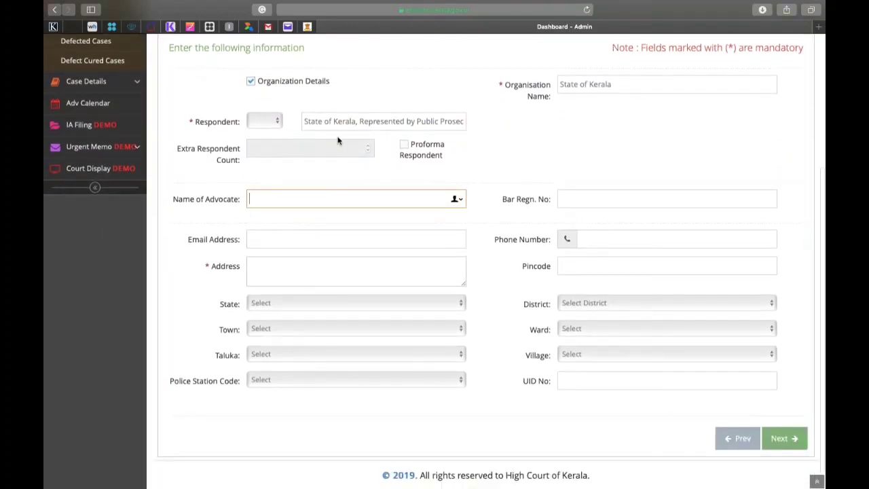
pyautogui.moveTo(305, 121); pyautogui.dragTo(465, 124)
pyautogui.hotkey('ctrl', 'c')
pyautogui.click(333, 266)
pyautogui.hotkey('ctrl', 'v')
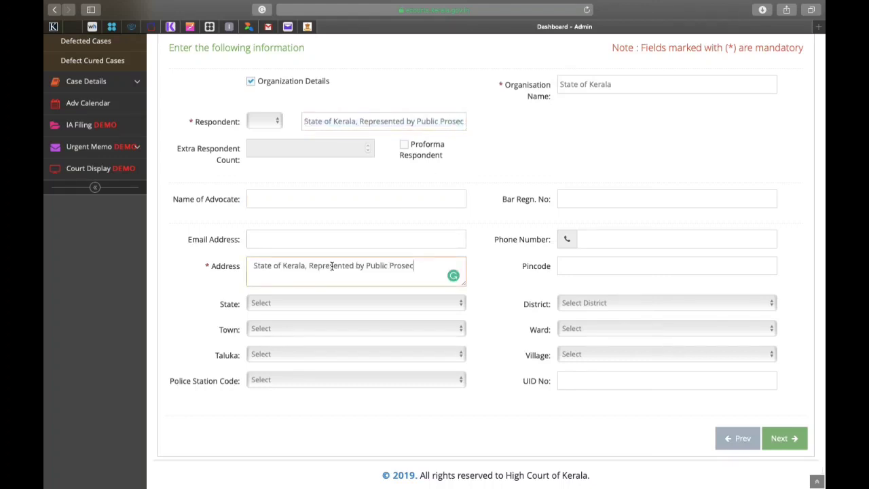
pyautogui.write('utor,')
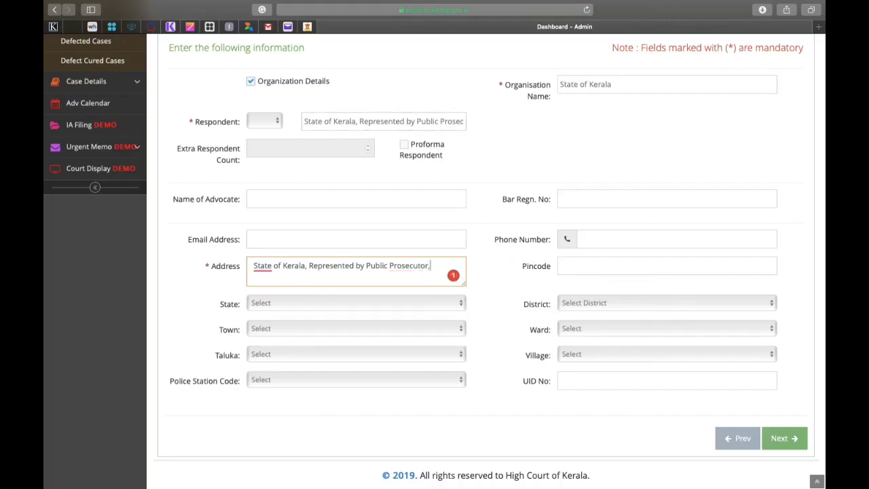
pyautogui.write(' High court of Kera')
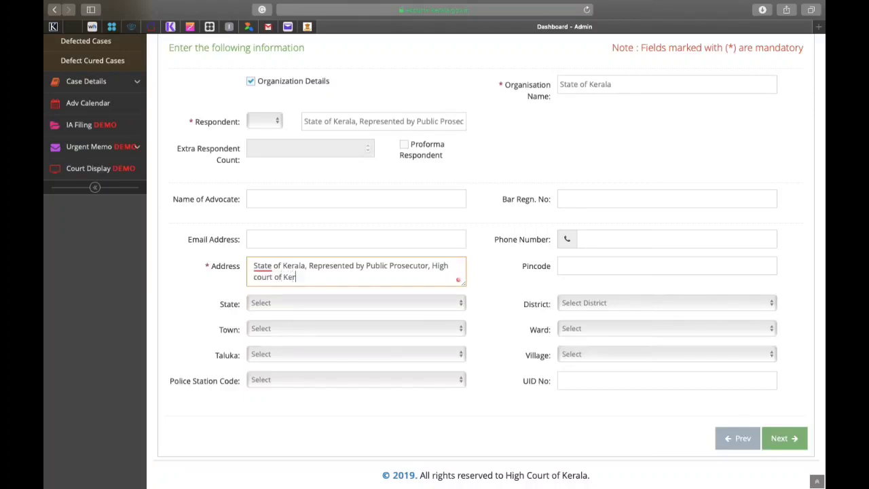
pyautogui.write('la')
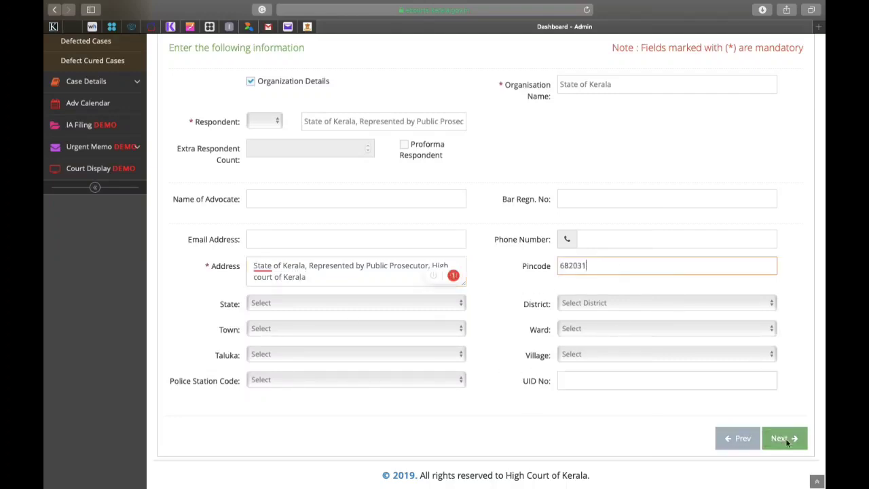
pyautogui.click(789, 443)
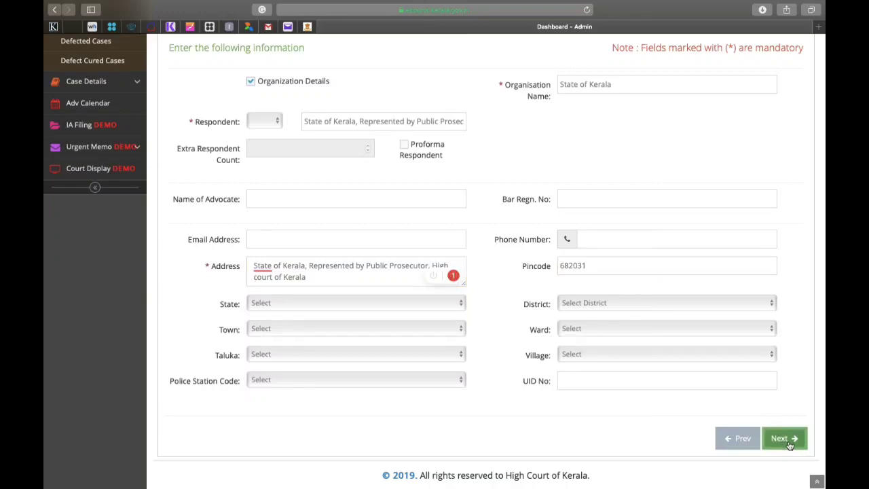
pyautogui.scroll(3, 453, 216)
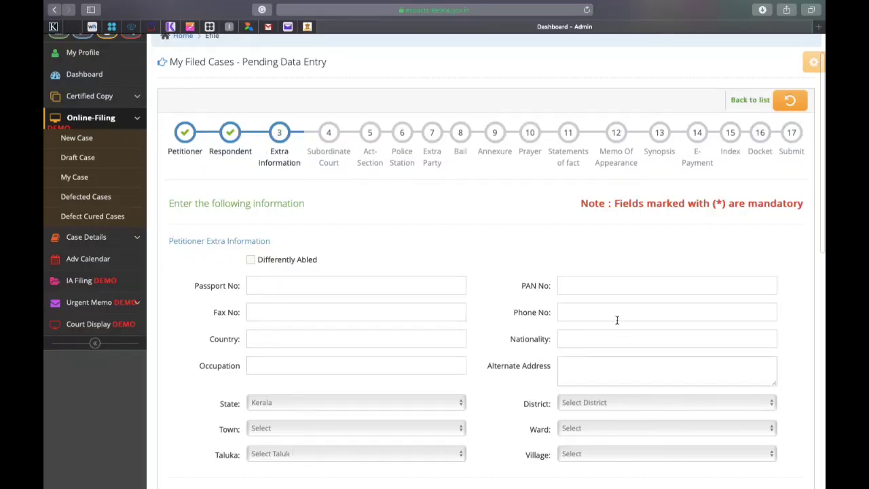
# Add, then remove, an extra advocate row for petitioner and respondent, leaving Extra Information blank.
pyautogui.scroll(-5, 591, 428)
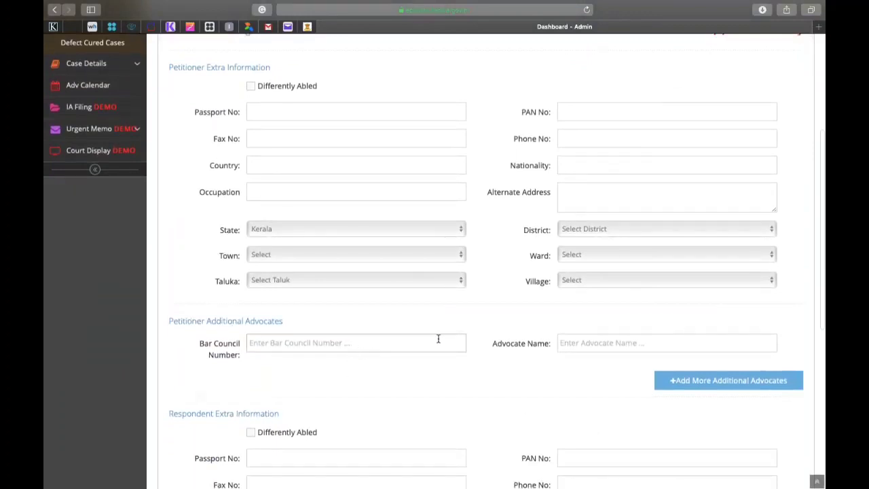
pyautogui.click(737, 381)
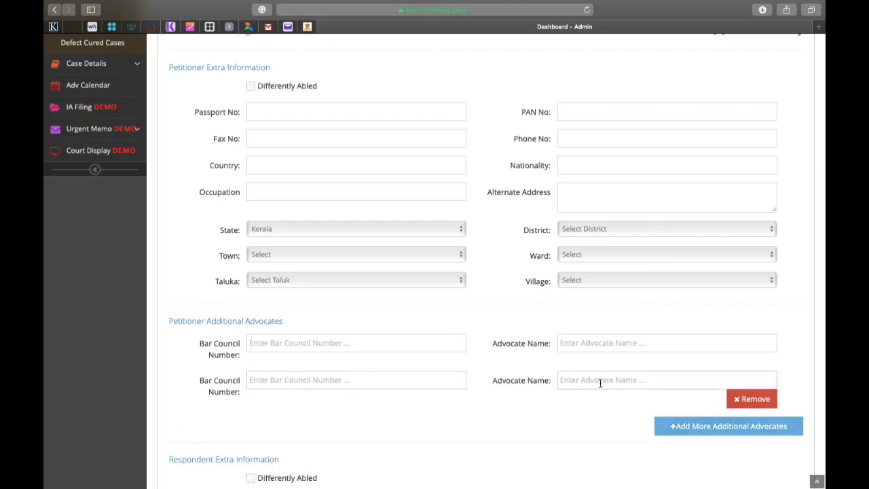
pyautogui.click(757, 402)
pyautogui.scroll(-8, 757, 406)
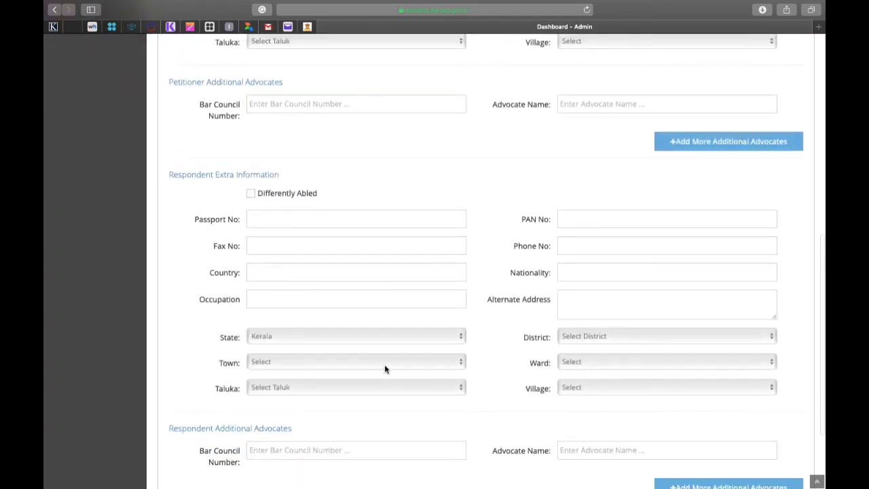
pyautogui.scroll(-3, 400, 448)
pyautogui.click(738, 383)
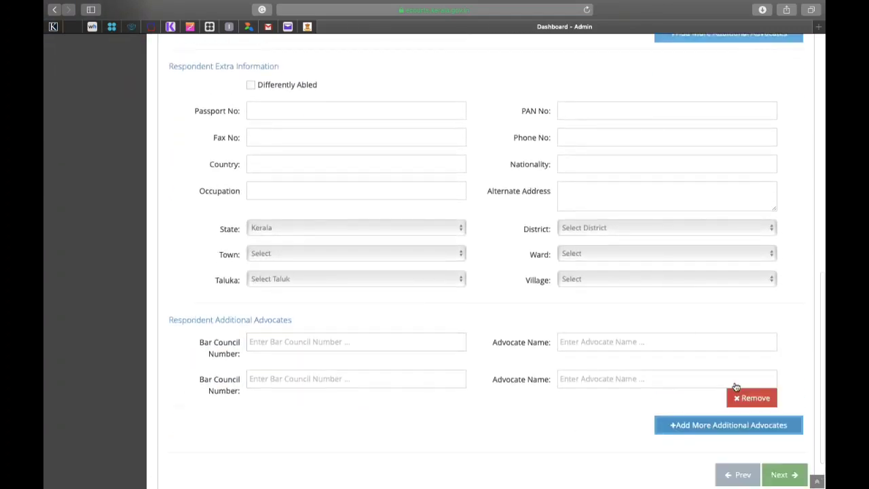
pyautogui.click(756, 402)
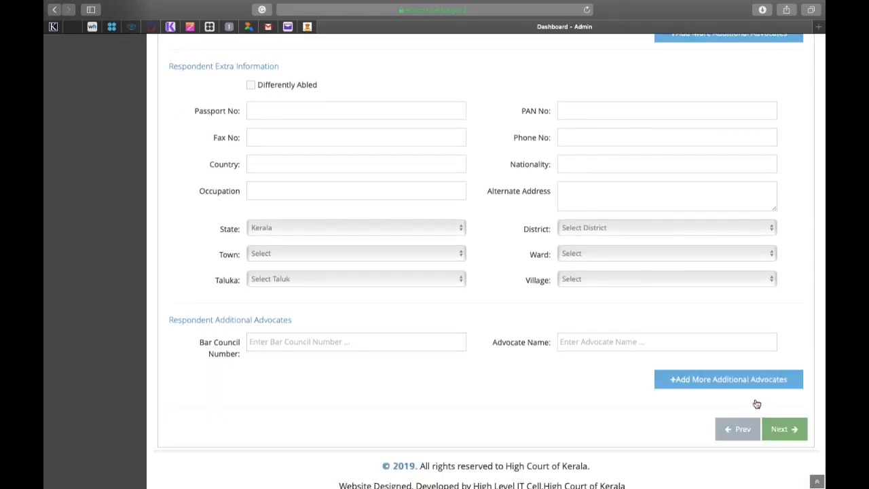
pyautogui.click(781, 430)
# Skip the empty First Appellate and Trial Court fields and proceed to step 5, Act-Section.
pyautogui.scroll(5, 516, 202)
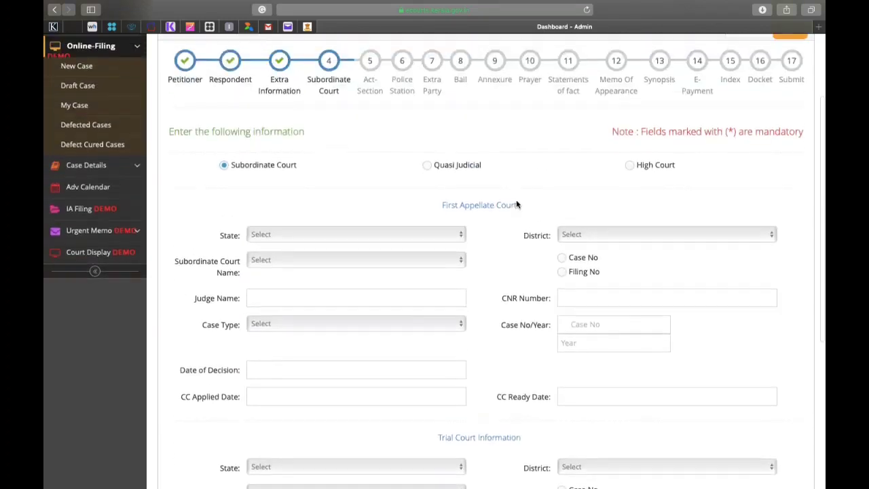
pyautogui.scroll(3, 516, 202)
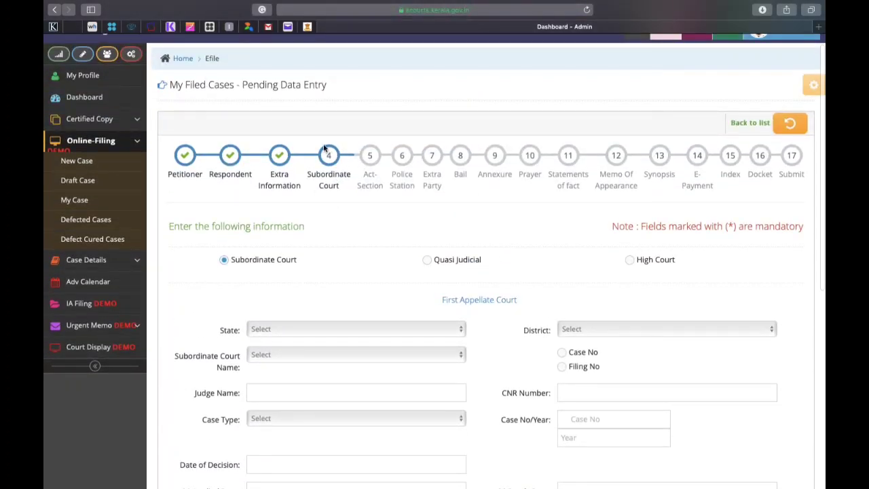
pyautogui.scroll(-3, 355, 275)
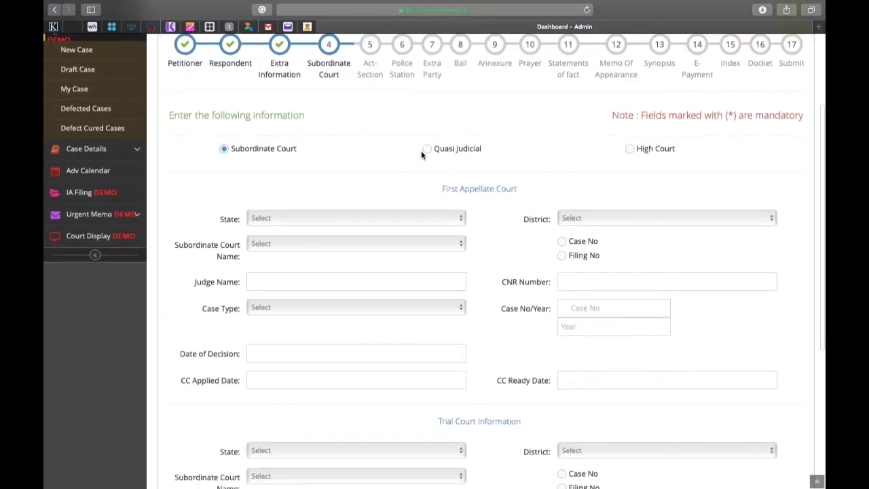
pyautogui.scroll(-1, 526, 265)
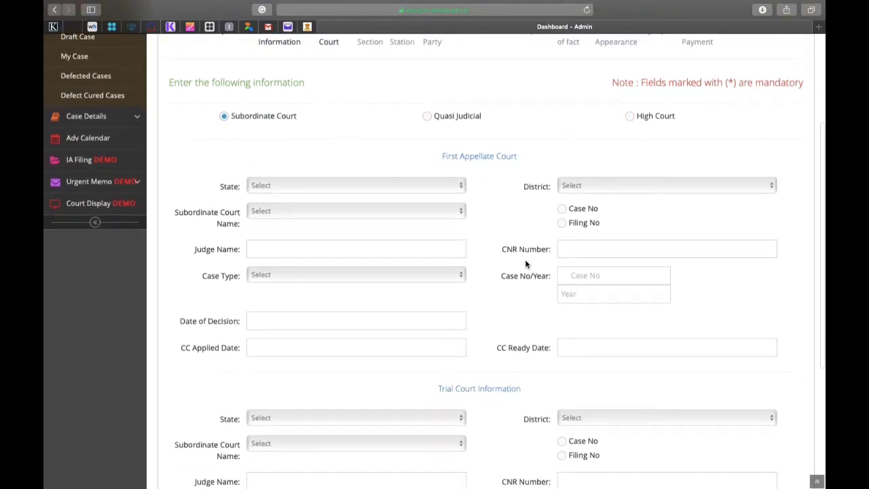
pyautogui.scroll(-2, 525, 265)
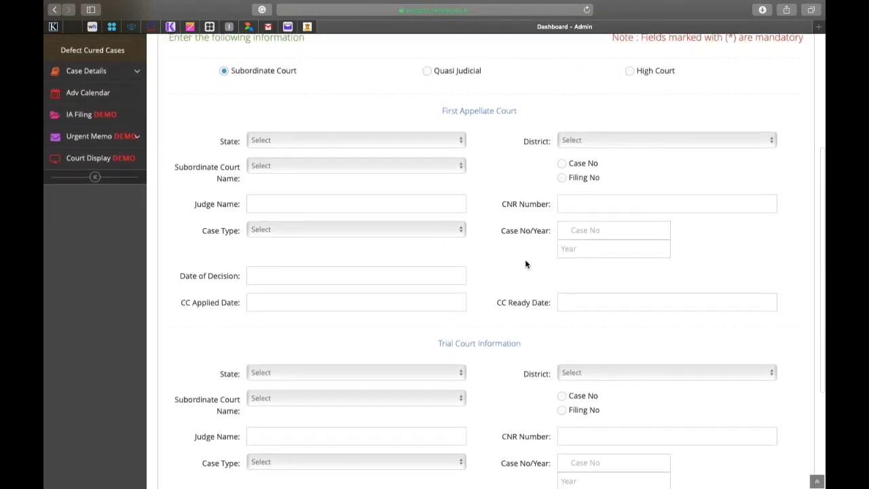
pyautogui.scroll(-1, 526, 265)
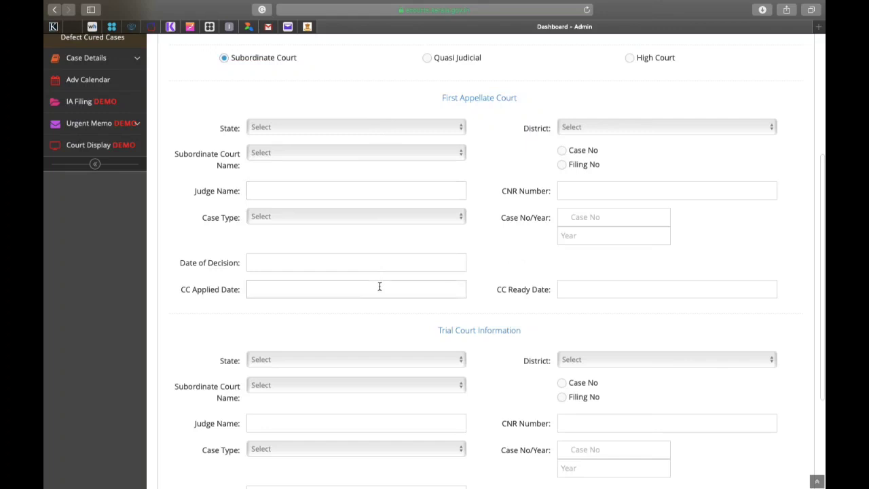
pyautogui.scroll(-5, 380, 286)
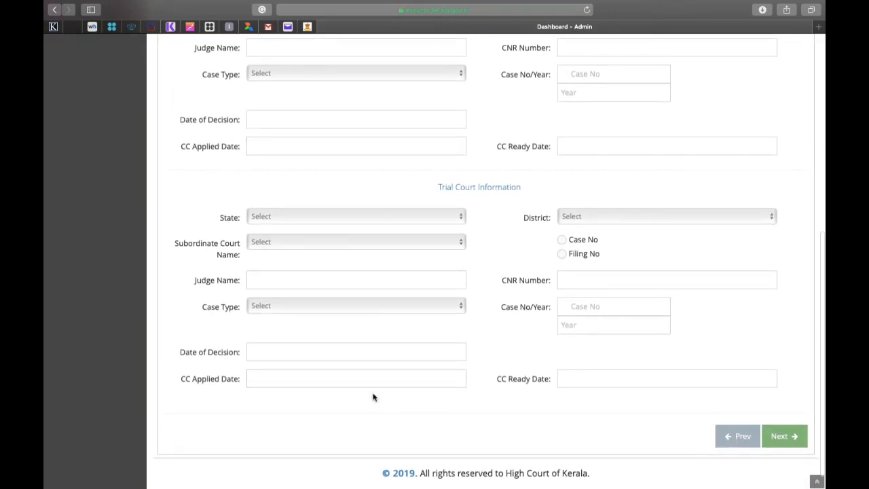
pyautogui.scroll(-1, 374, 396)
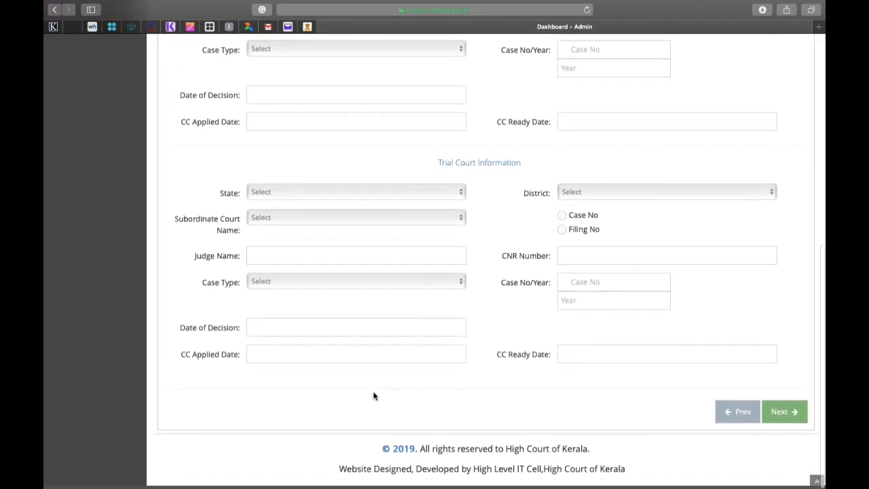
pyautogui.click(773, 415)
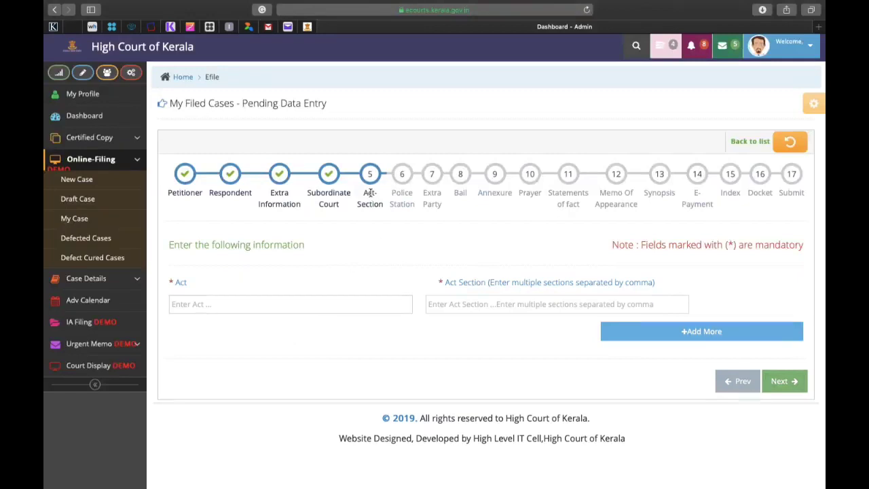
# Record act PENAL CODE, 1860 with section 326, add another row, and continue to Police Station.
pyautogui.click(232, 306)
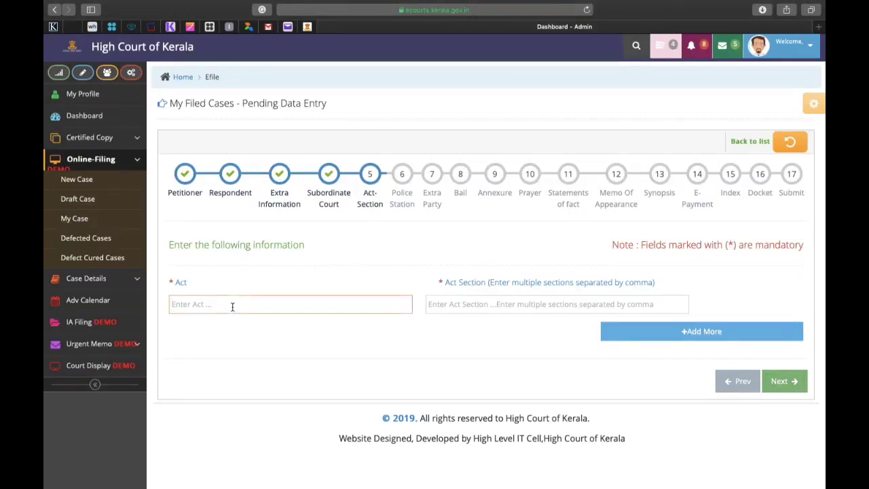
pyautogui.write('penal')
pyautogui.click(196, 318)
pyautogui.click(495, 303)
pyautogui.write('326')
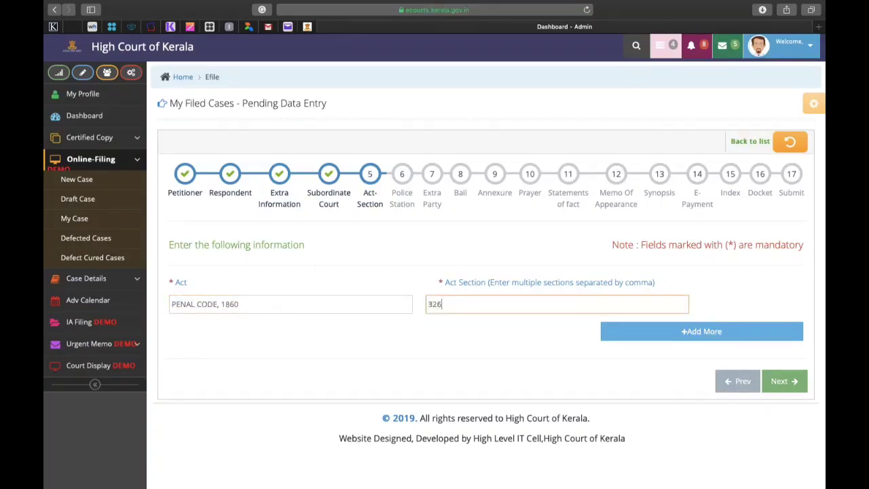
pyautogui.click(647, 337)
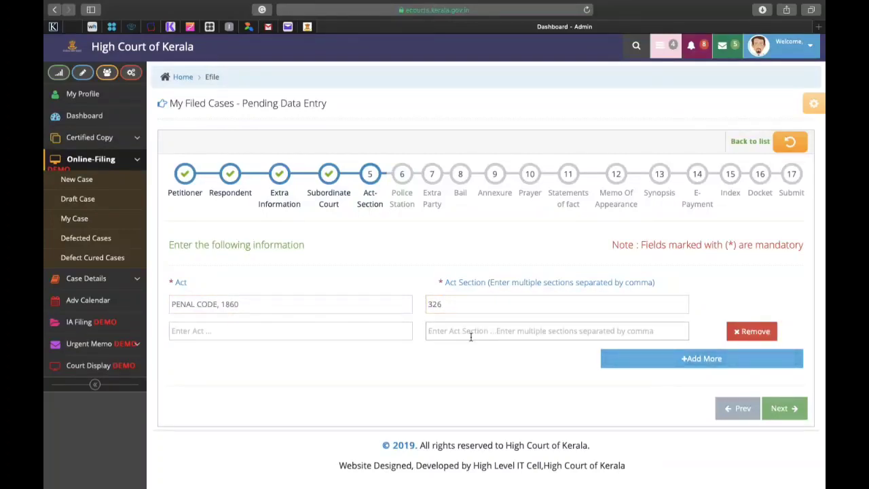
pyautogui.click(777, 407)
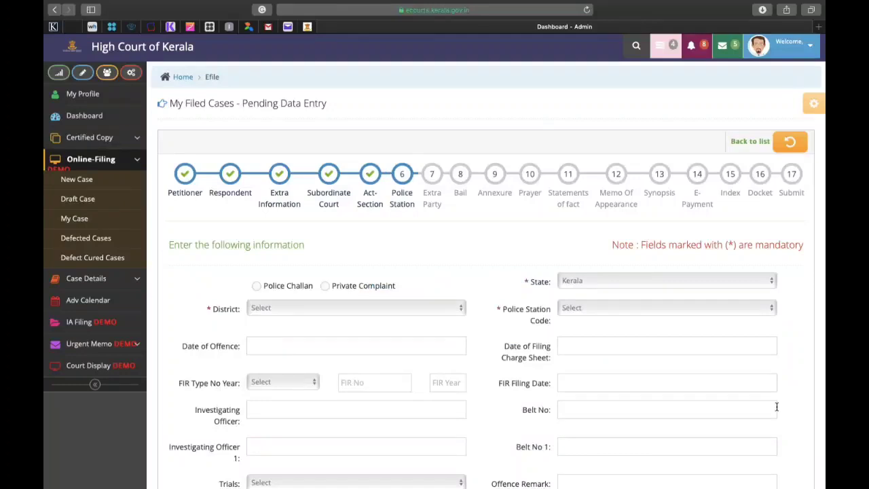
# Mark it a police challan: Ernakulam, ALUVA EAST POLICE STATION, offence date 26-05-2020.
pyautogui.scroll(-3, 435, 282)
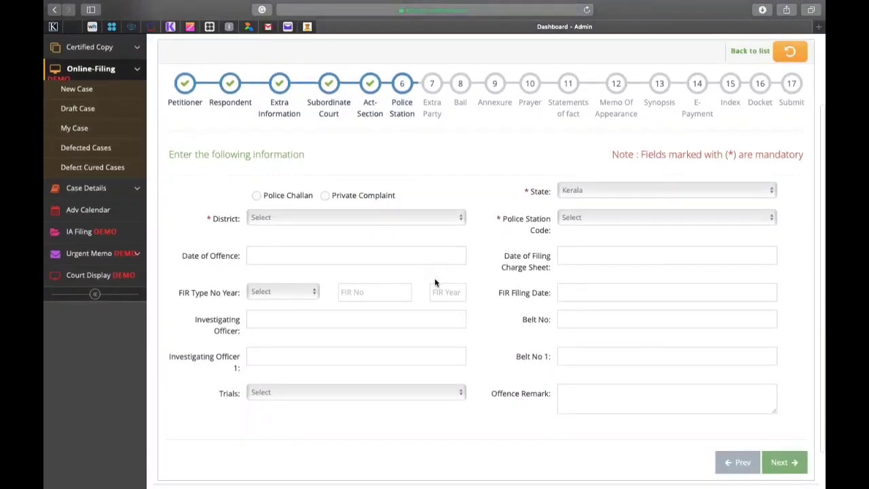
pyautogui.click(256, 197)
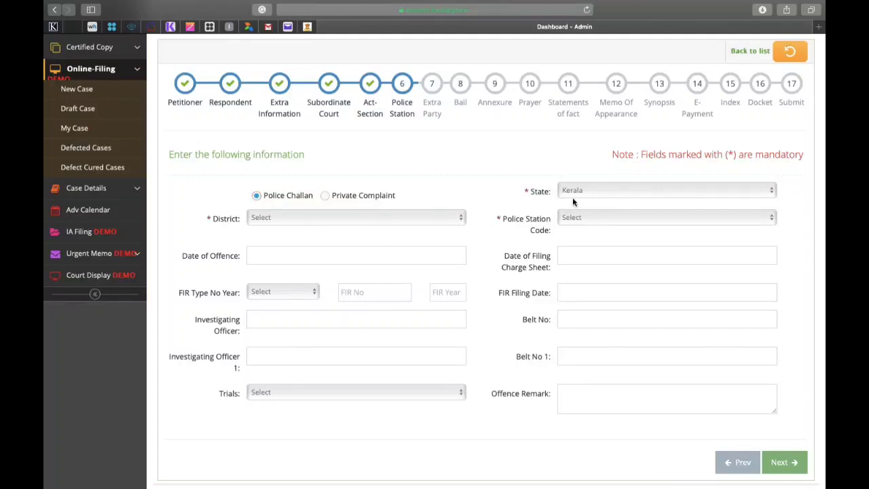
pyautogui.click(376, 218)
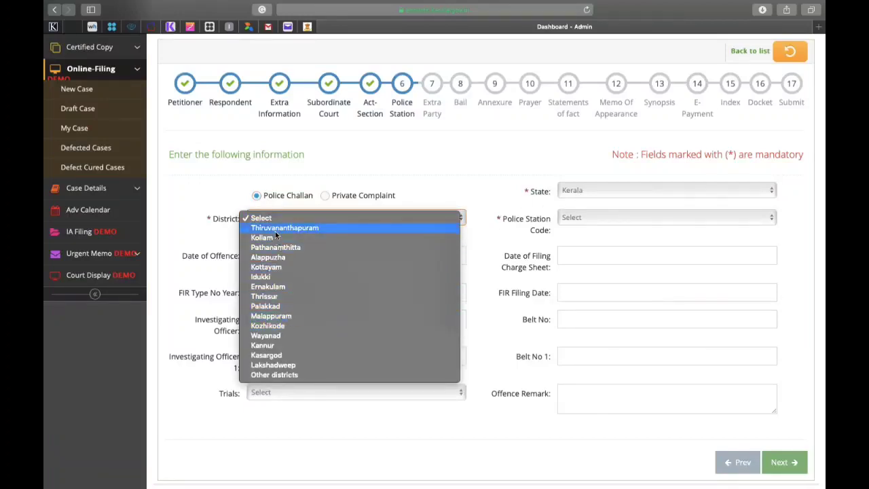
pyautogui.click(271, 286)
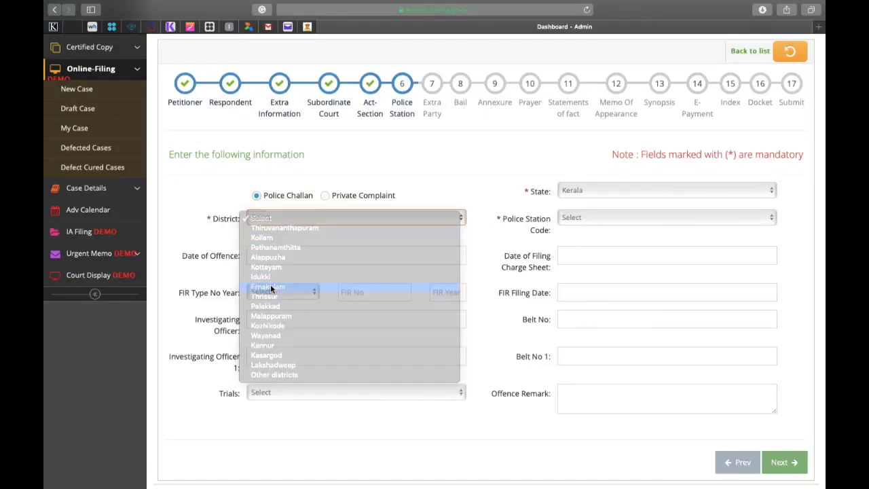
pyautogui.click(687, 306)
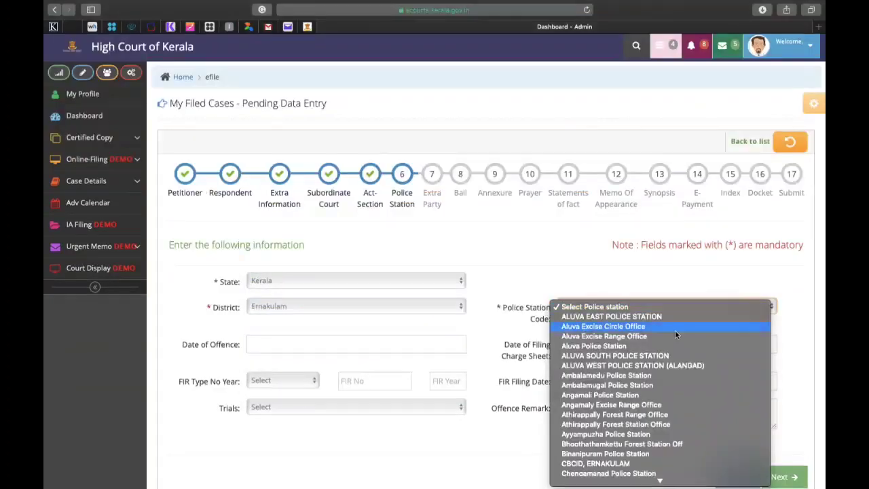
pyautogui.click(584, 318)
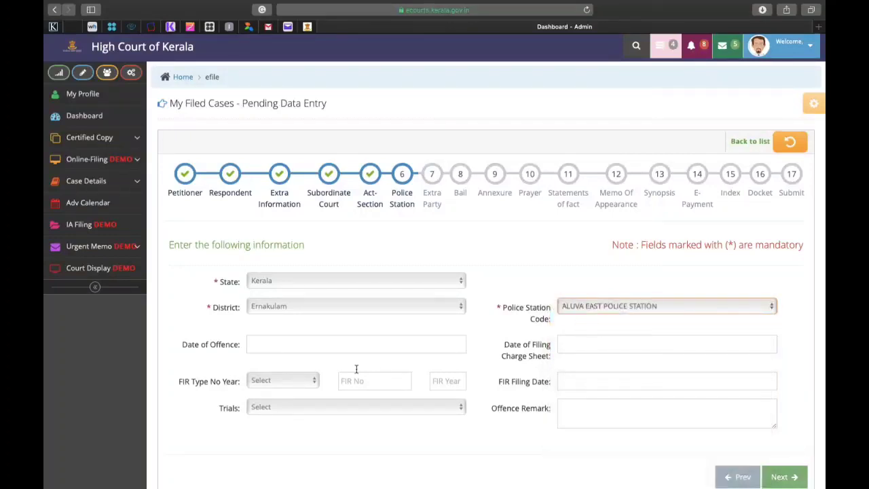
pyautogui.click(291, 341)
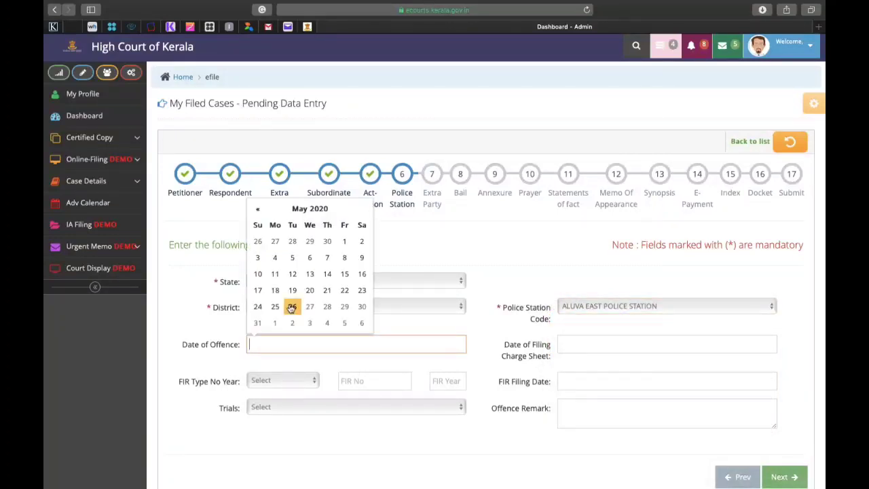
pyautogui.click(292, 306)
pyautogui.scroll(-2, 602, 368)
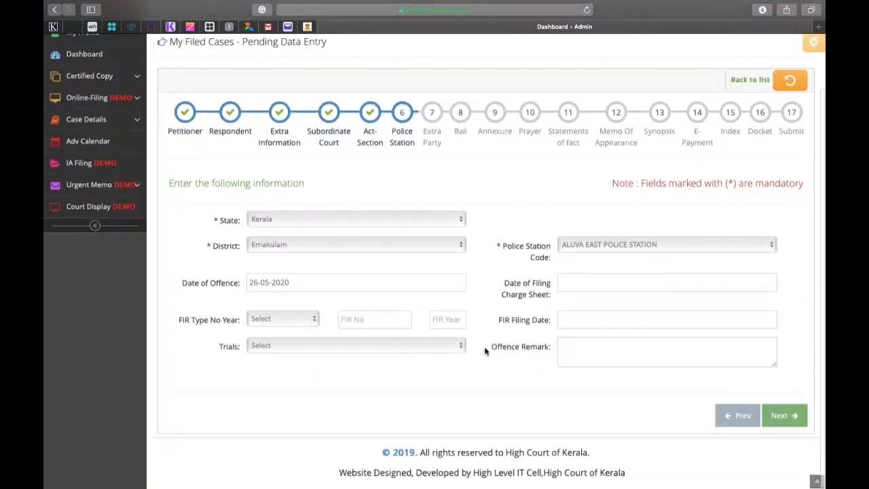
pyautogui.click(297, 319)
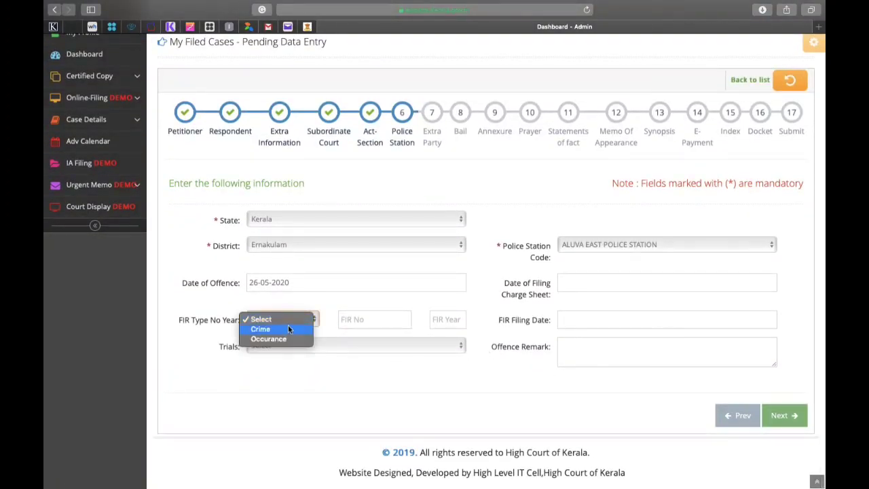
pyautogui.click(288, 329)
pyautogui.click(367, 320)
pyautogui.write('555')
pyautogui.press('Tab')
pyautogui.write('2020')
pyautogui.click(591, 317)
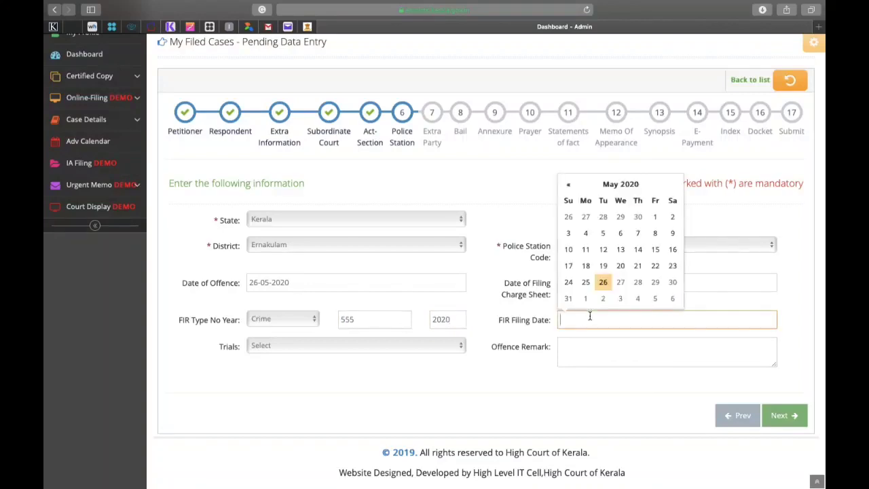
pyautogui.click(604, 286)
pyautogui.click(779, 423)
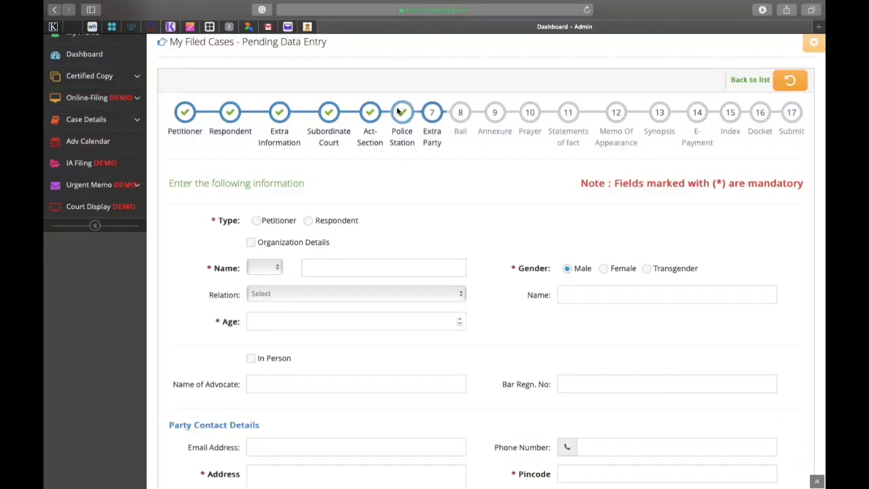
# Add an extra petitioner titled Shri. with the party's full name and age 25.
pyautogui.click(257, 222)
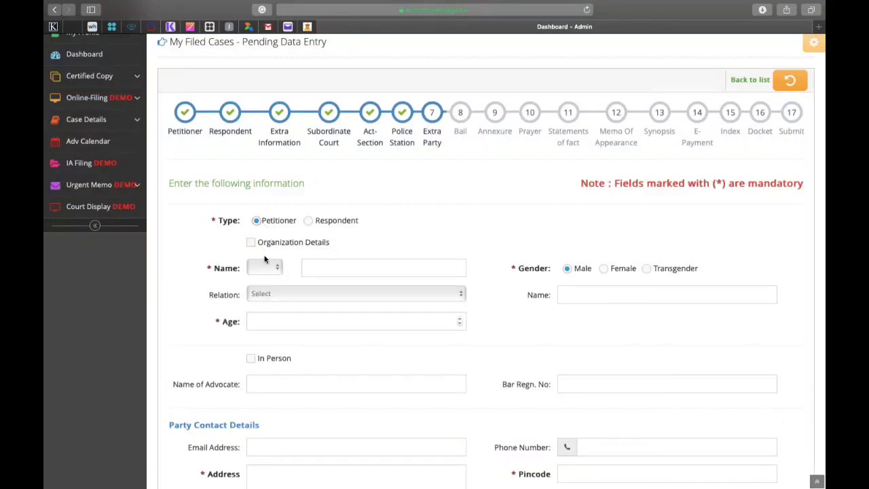
pyautogui.click(274, 267)
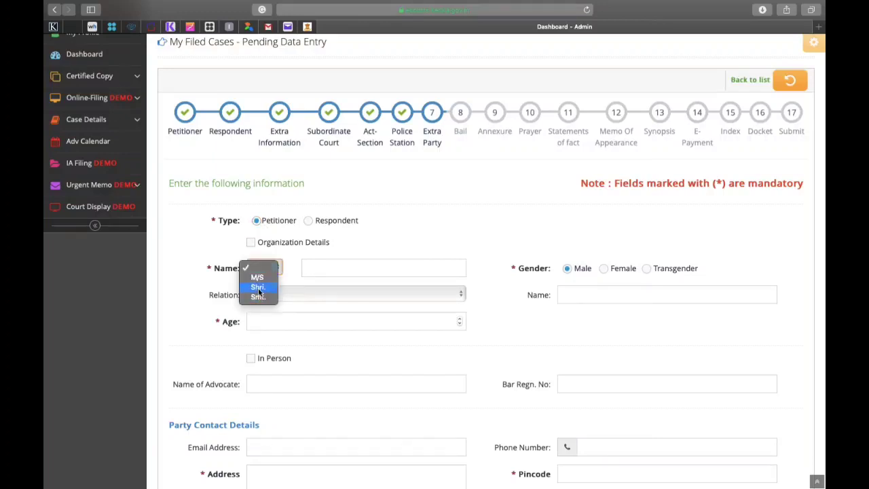
pyautogui.click(258, 288)
pyautogui.click(331, 270)
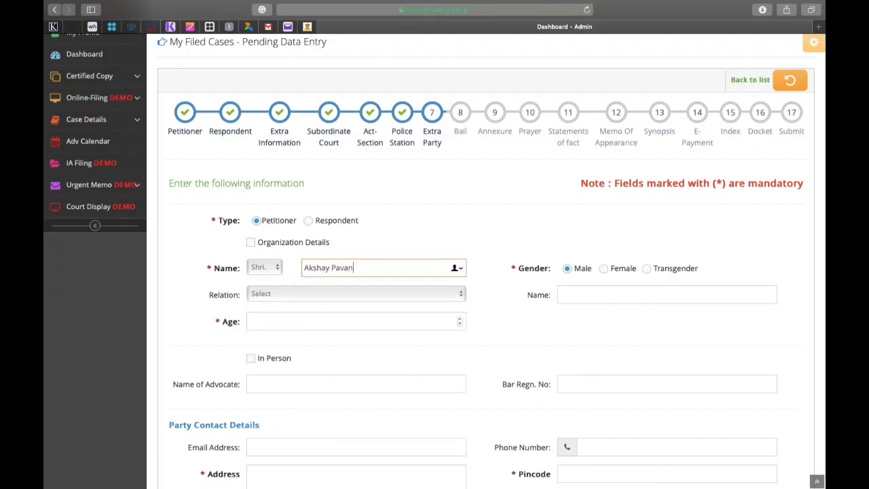
pyautogui.click(297, 321)
pyautogui.write('25')
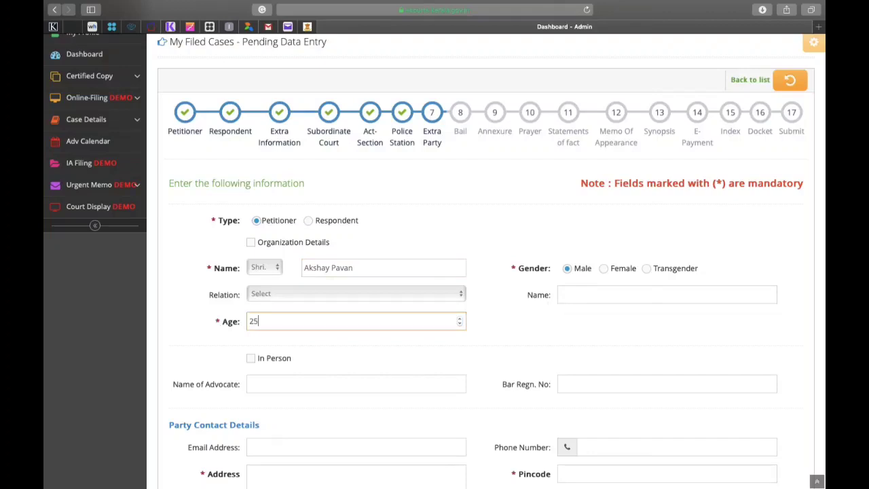
# Give the extra petitioner address 'thrissur' and pincode 675555, then continue to Bail.
pyautogui.scroll(-5, 297, 324)
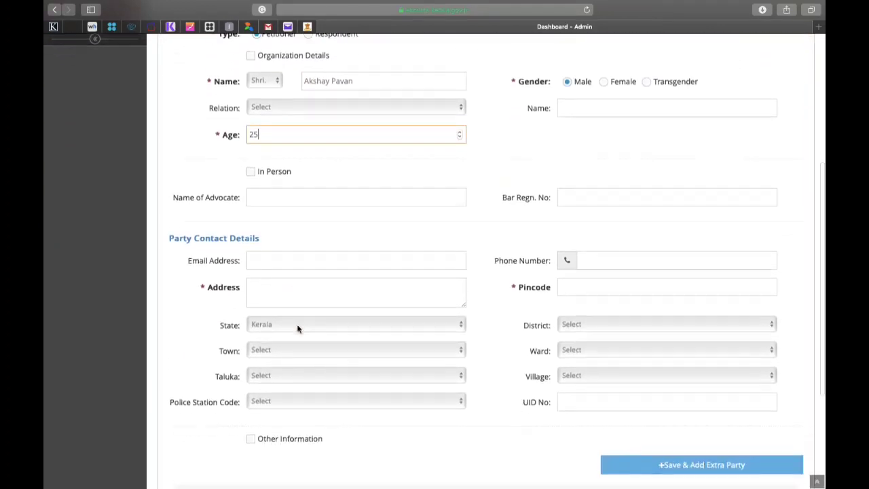
pyautogui.scroll(-1, 297, 329)
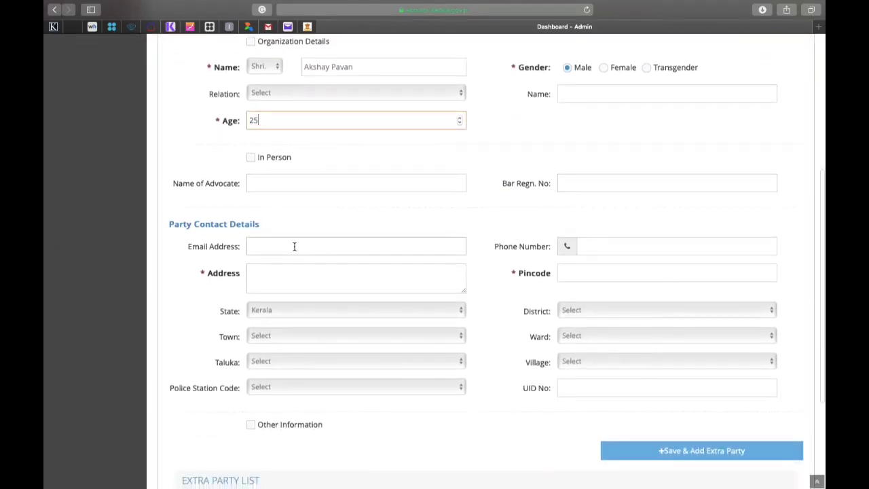
pyautogui.click(291, 279)
pyautogui.write('thrissur')
pyautogui.click(584, 269)
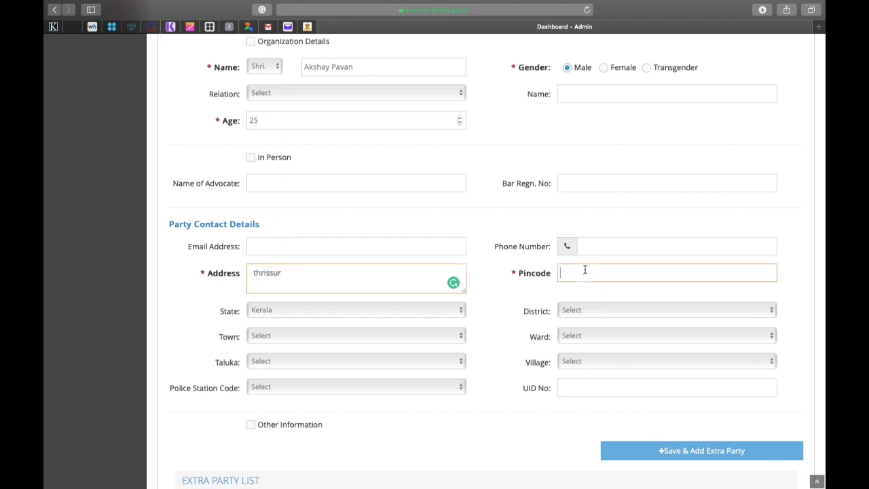
pyautogui.write('67')
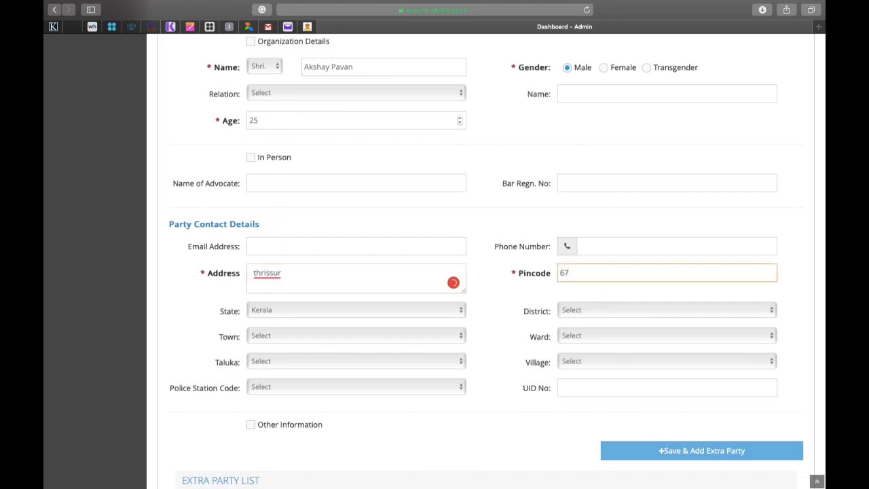
pyautogui.write('5555')
pyautogui.scroll(-1, 612, 430)
pyautogui.scroll(-2, 612, 430)
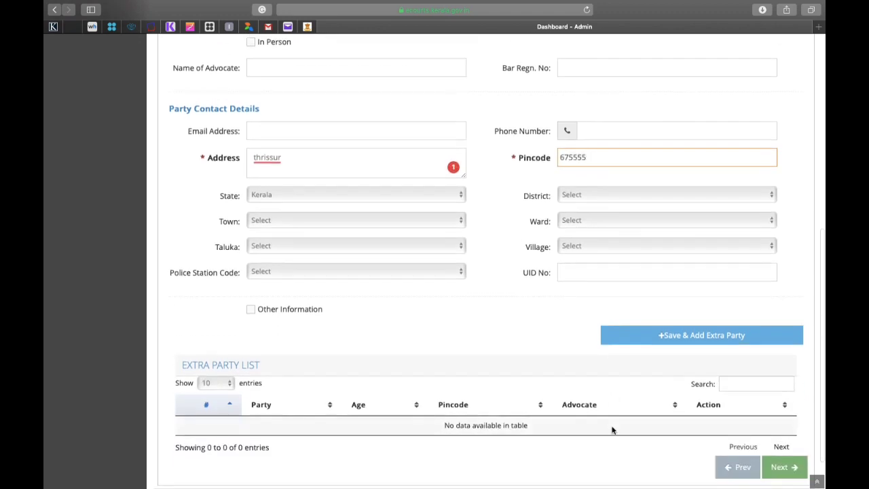
pyautogui.scroll(-1, 782, 419)
pyautogui.click(782, 416)
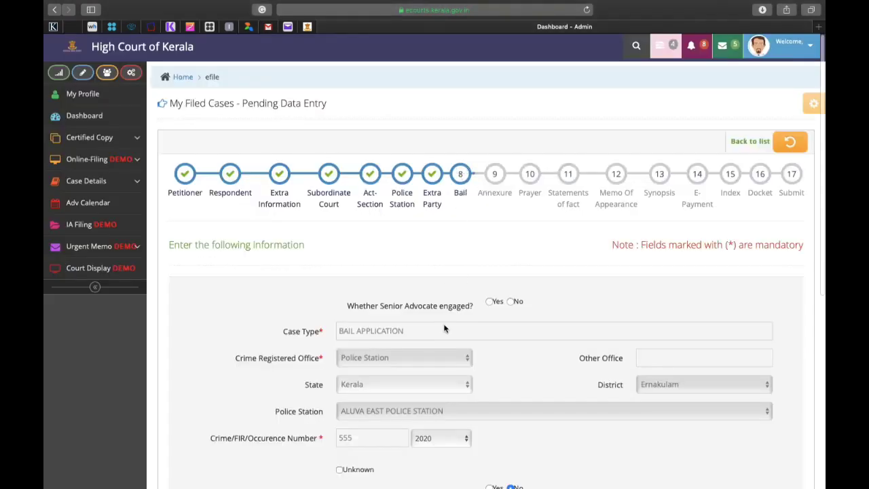
# Record that no senior advocate is engaged in the bail details.
pyautogui.click(489, 302)
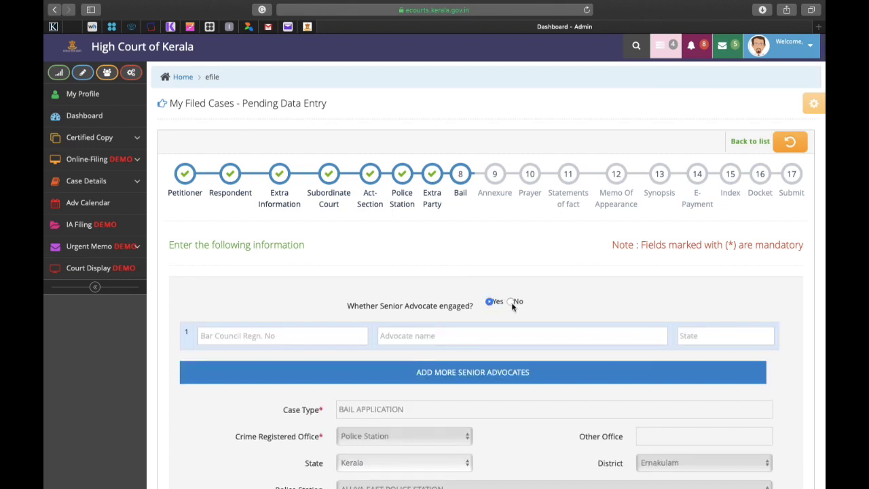
pyautogui.click(511, 303)
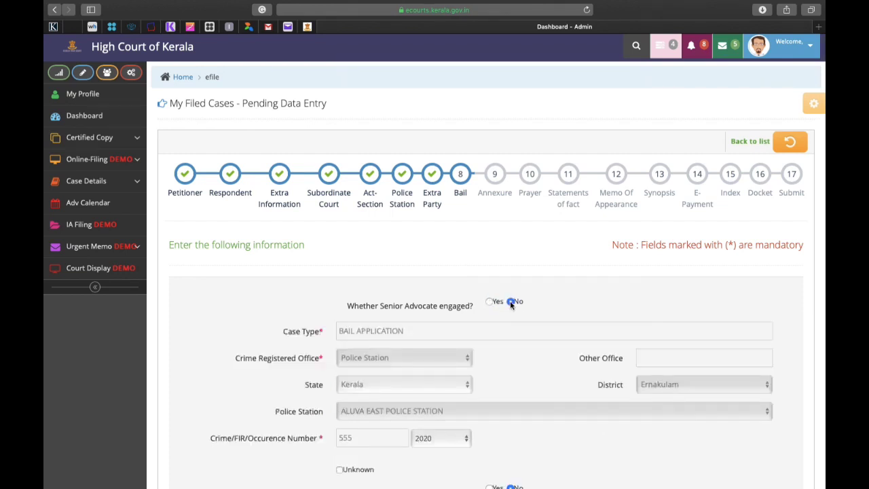
pyautogui.scroll(-3, 510, 301)
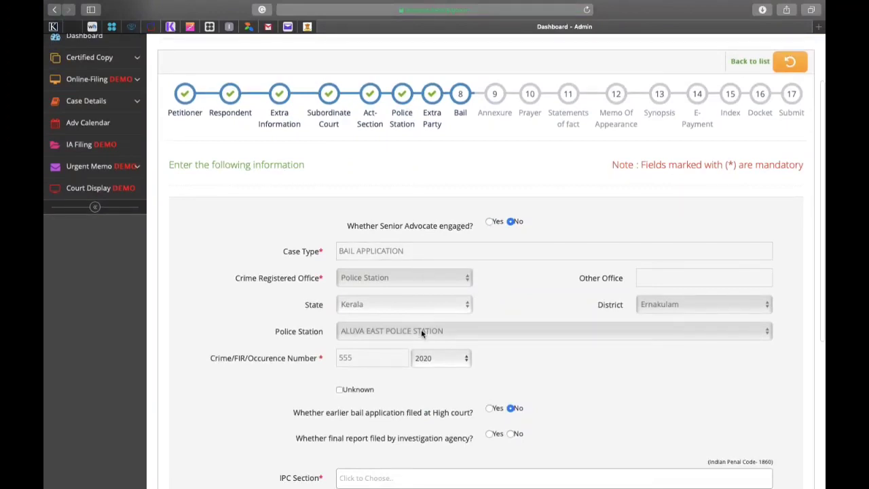
pyautogui.scroll(-3, 421, 342)
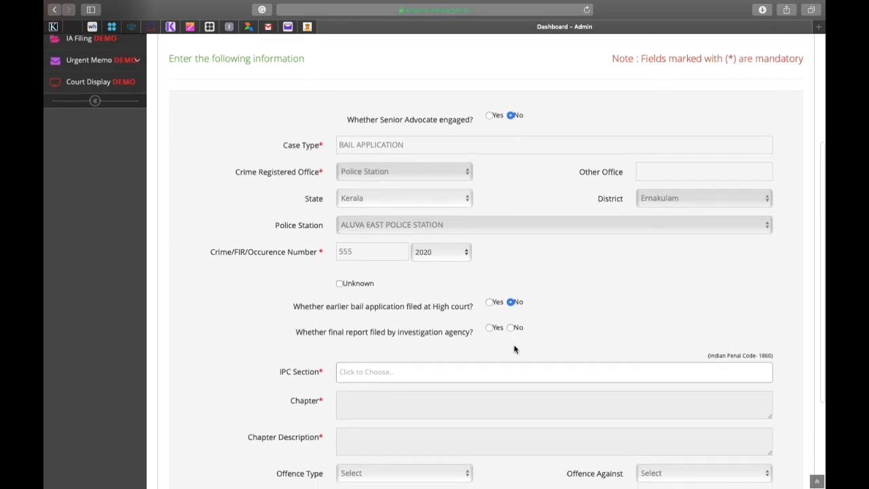
pyautogui.scroll(-3, 514, 348)
pyautogui.scroll(-2, 514, 349)
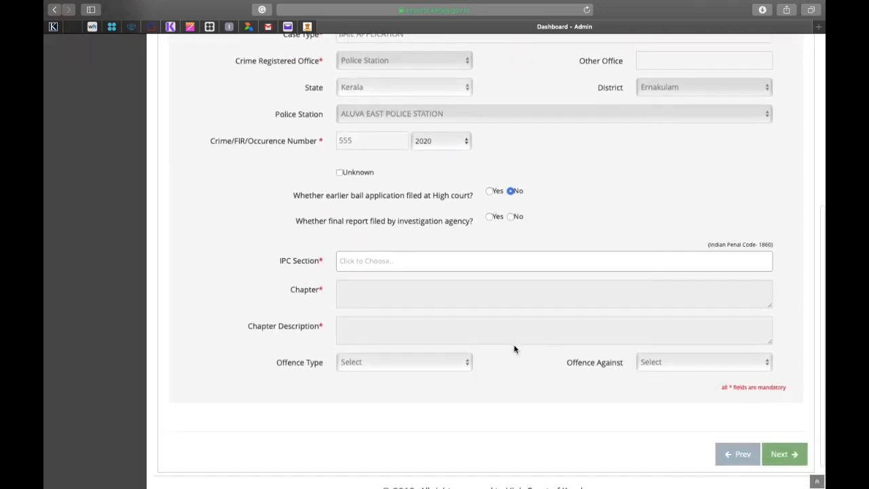
# Choose IPC section 326, leave the offence type and target unset, and continue to Annexure.
pyautogui.click(402, 262)
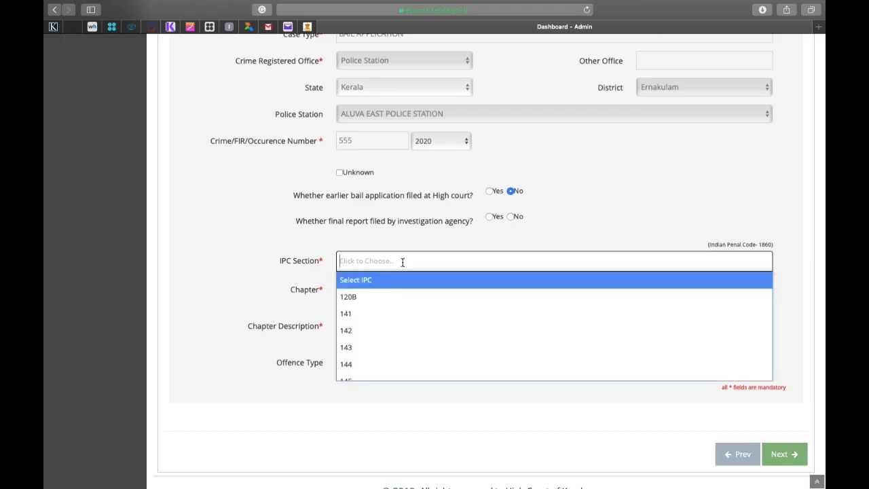
pyautogui.write('326')
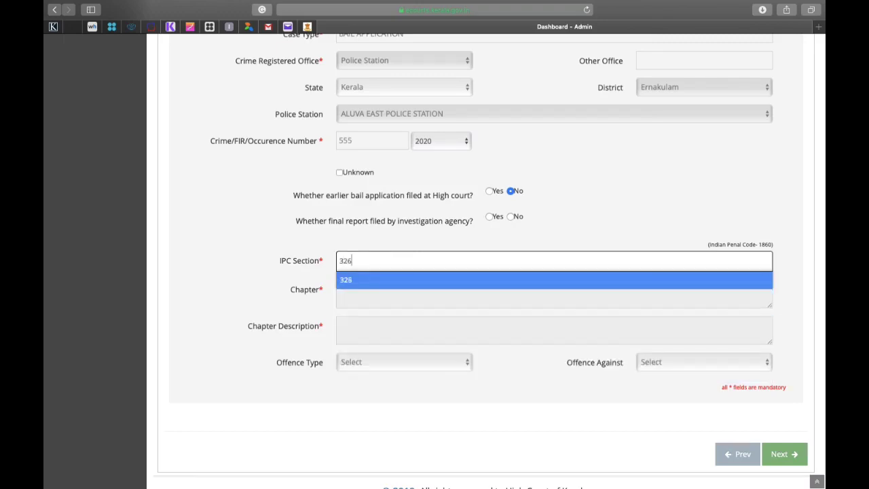
pyautogui.click(386, 281)
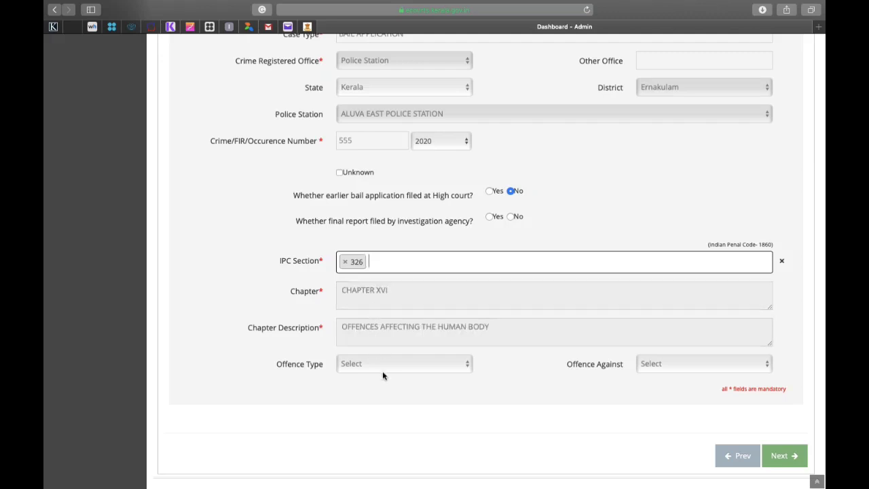
pyautogui.click(430, 367)
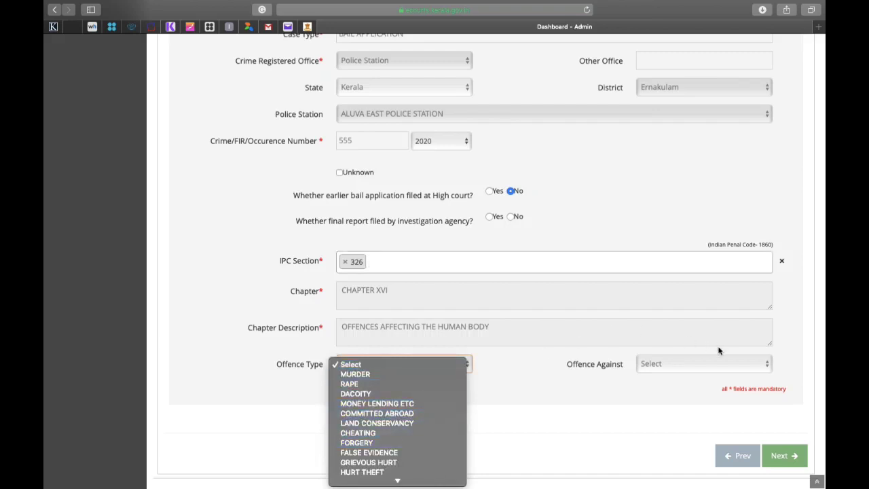
pyautogui.click(709, 365)
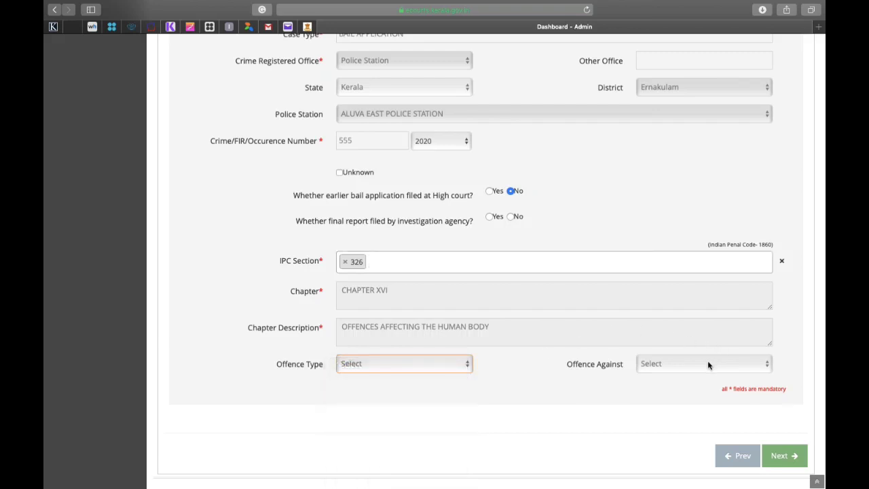
pyautogui.click(708, 365)
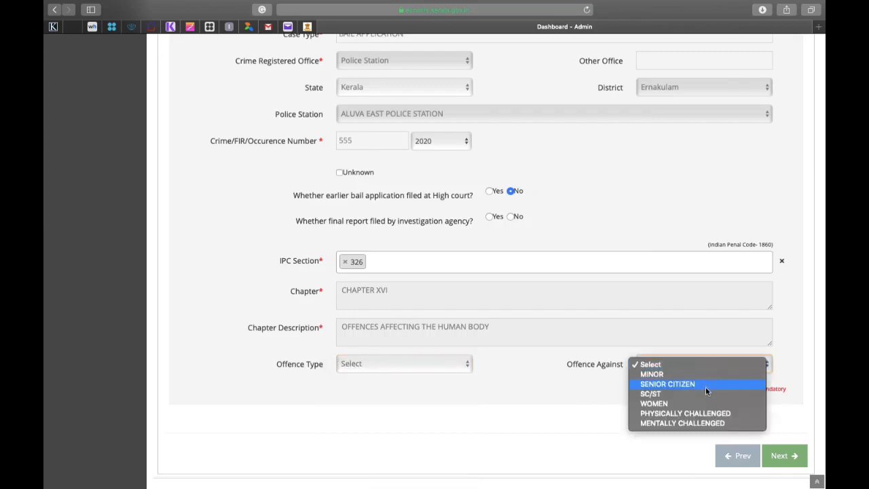
pyautogui.click(589, 391)
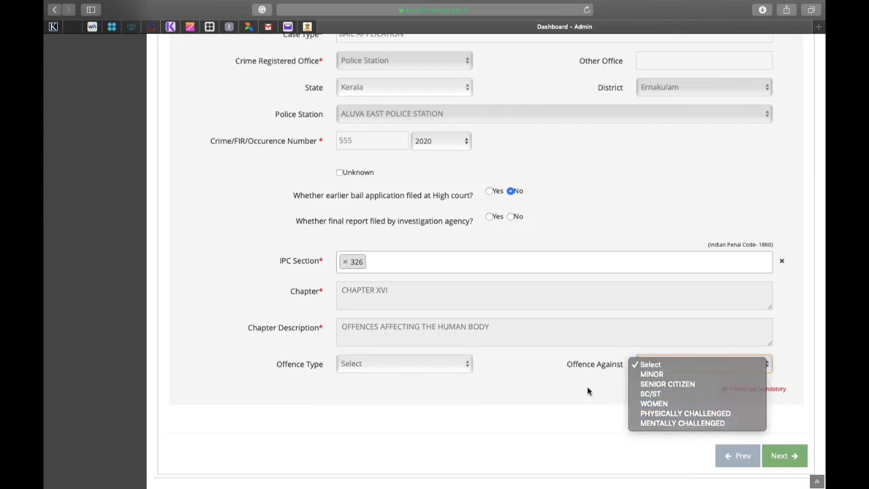
pyautogui.click(791, 464)
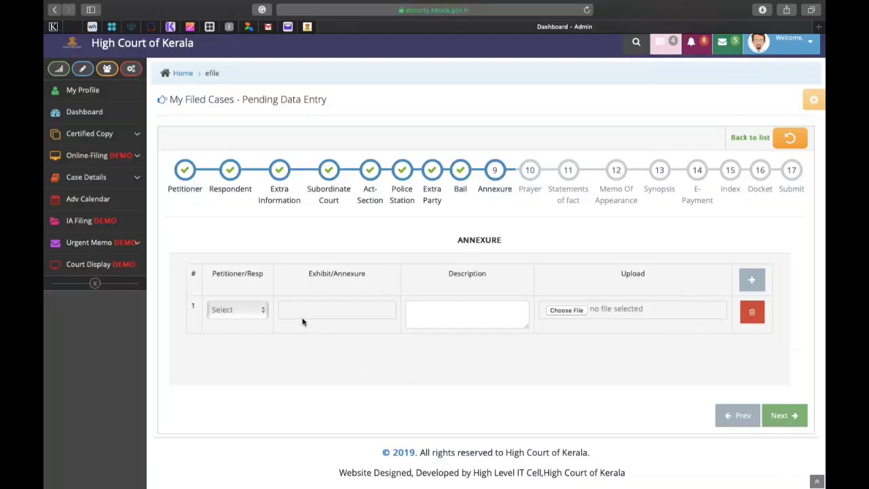
# Attach the FIR file as an annexure described 'A True Copy of the FIR dated......', adding a second row.
pyautogui.click(249, 307)
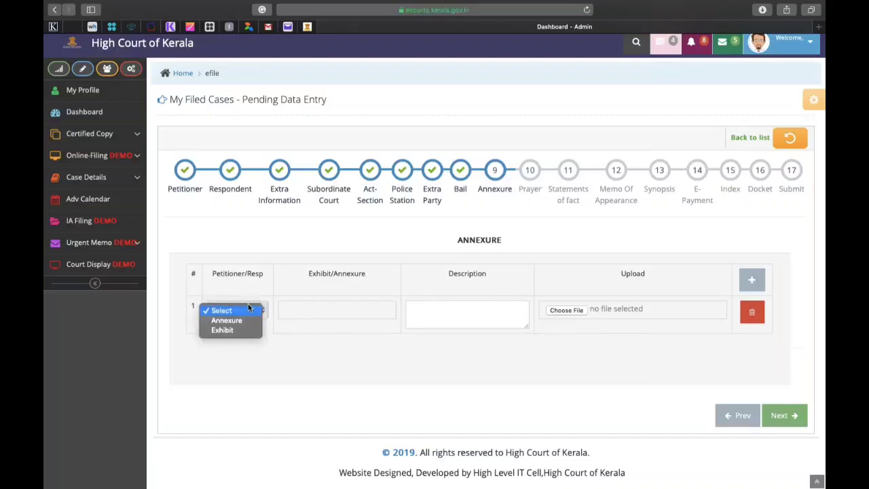
pyautogui.click(240, 322)
pyautogui.click(466, 311)
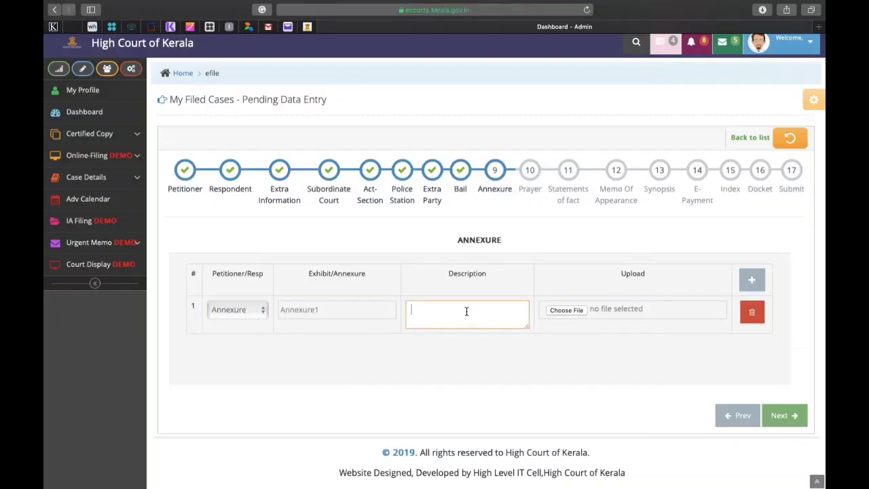
pyautogui.write('A True Copy of the FIR dated......')
pyautogui.click(577, 311)
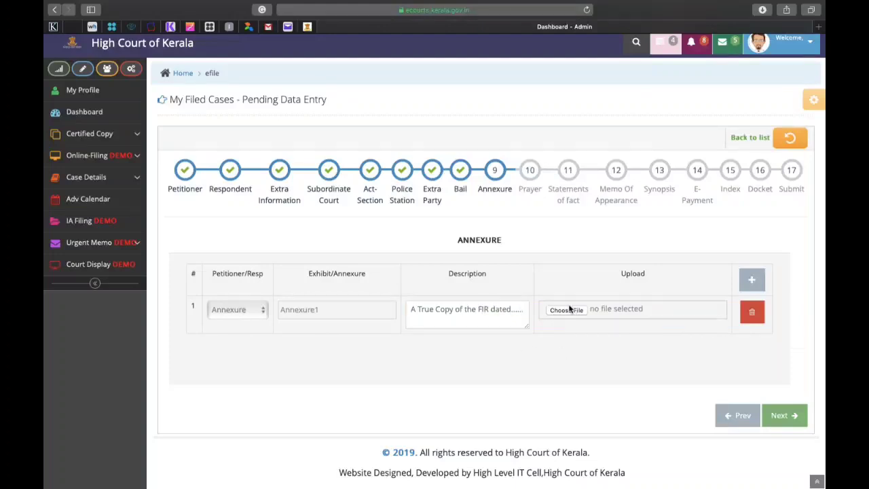
pyautogui.doubleClick(399, 81)
pyautogui.click(753, 282)
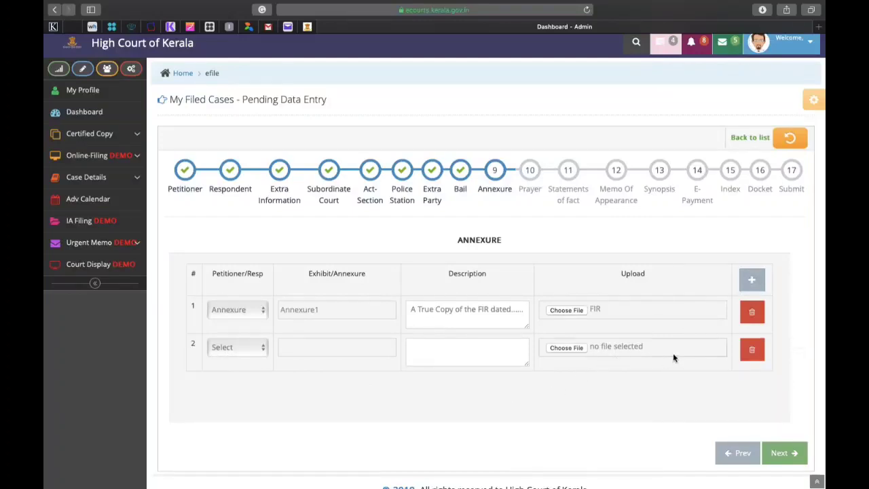
pyautogui.click(793, 454)
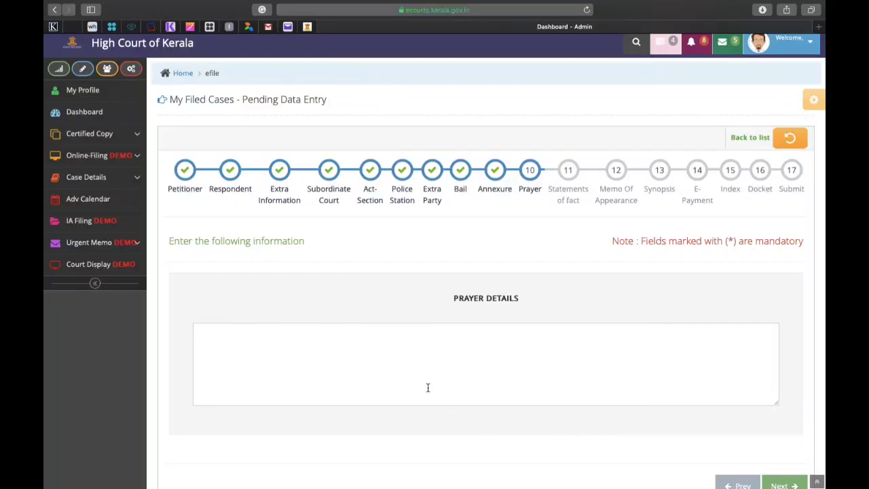
# Enter '........' as the prayer and continue to Statement of Facts.
pyautogui.click(355, 354)
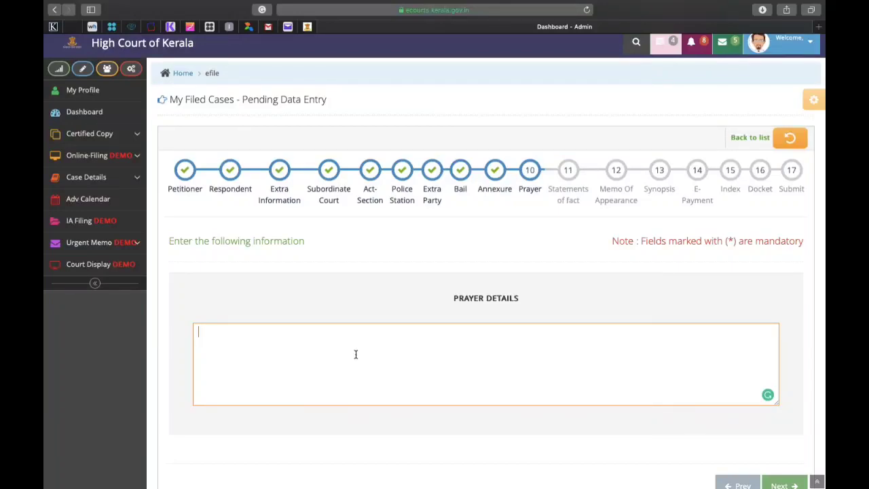
pyautogui.write('........')
pyautogui.click(781, 485)
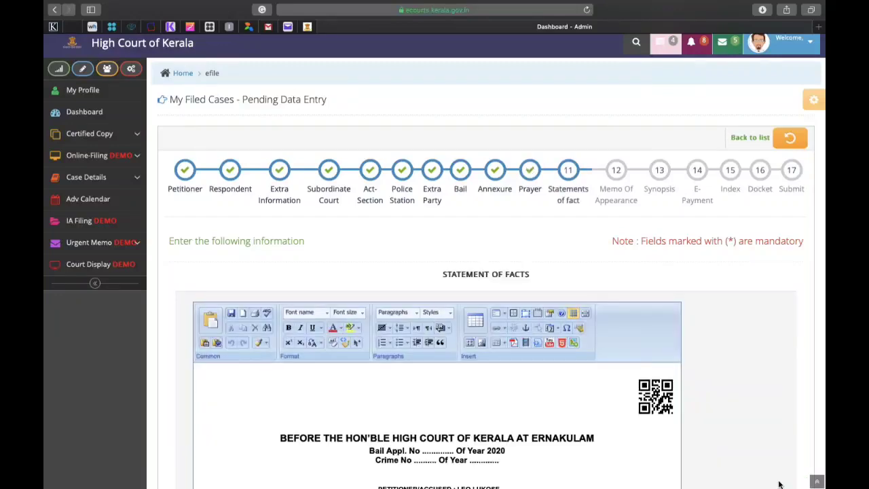
# Add paragraph '1. ..........' under STATEMENT OF FACTS and scroll down to the Prev/Next buttons.
pyautogui.scroll(-1, 780, 484)
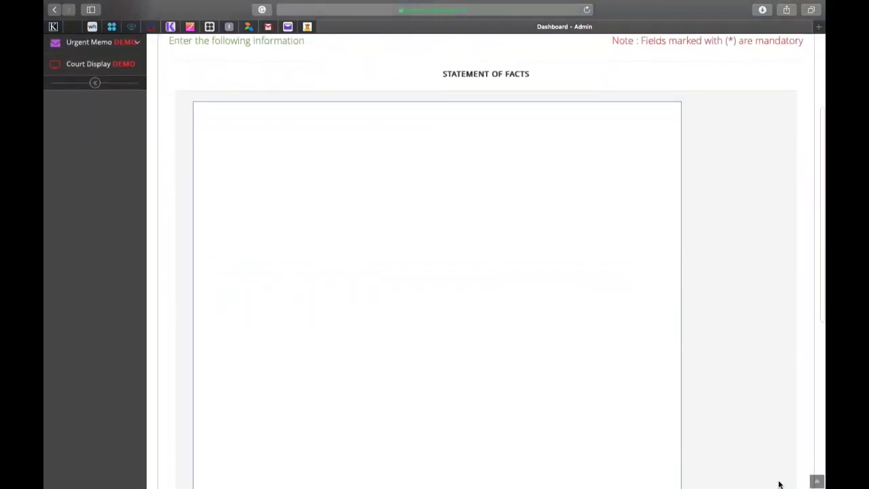
pyautogui.scroll(2, 779, 484)
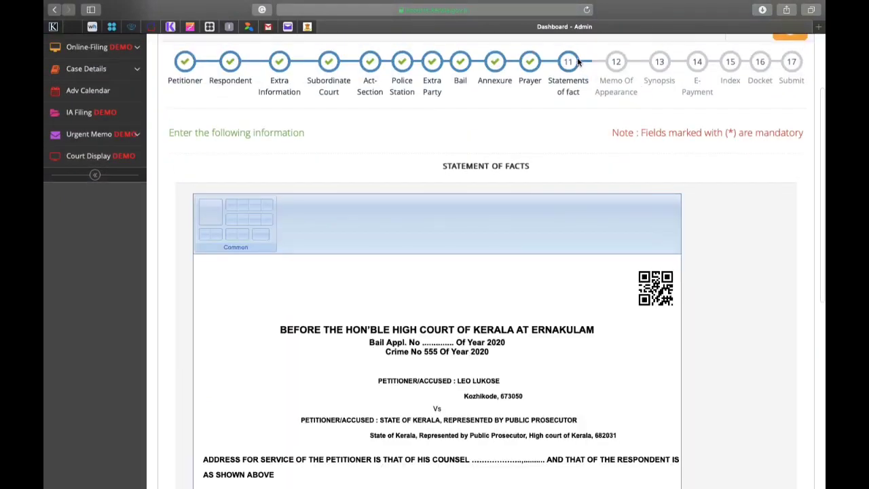
pyautogui.scroll(-1, 555, 161)
pyautogui.scroll(-5, 555, 161)
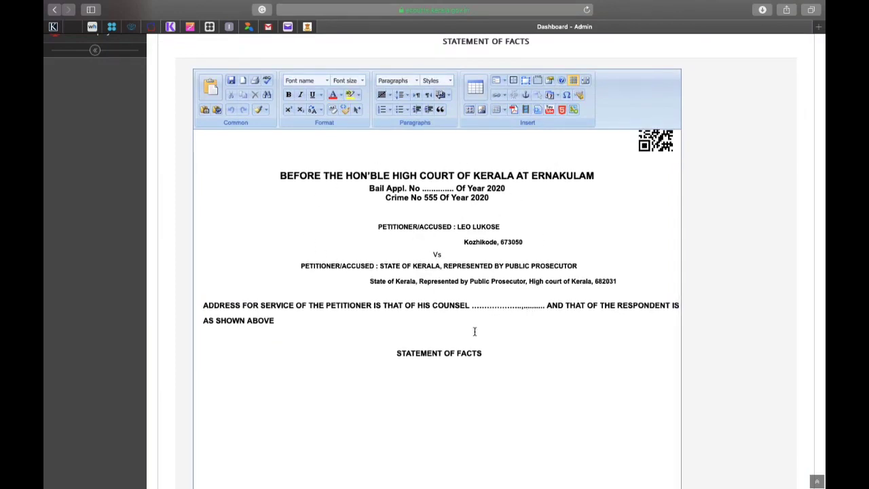
pyautogui.scroll(-1, 456, 380)
pyautogui.scroll(-4, 456, 379)
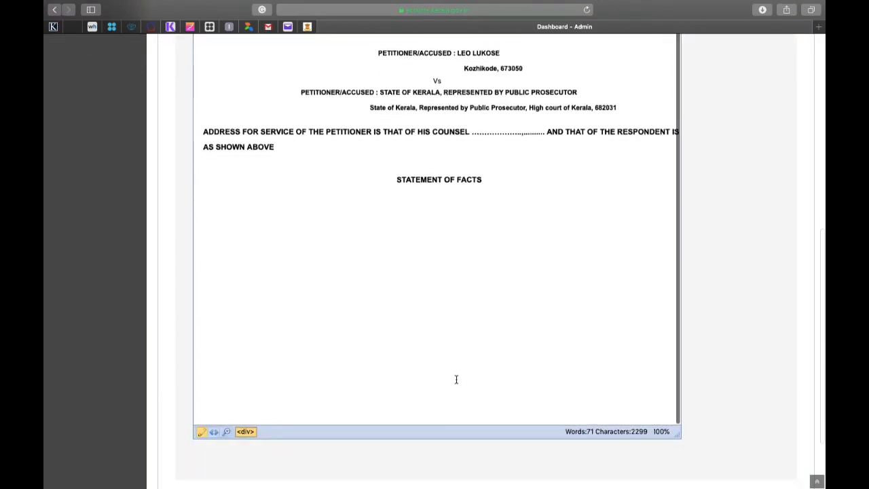
pyautogui.scroll(2, 456, 380)
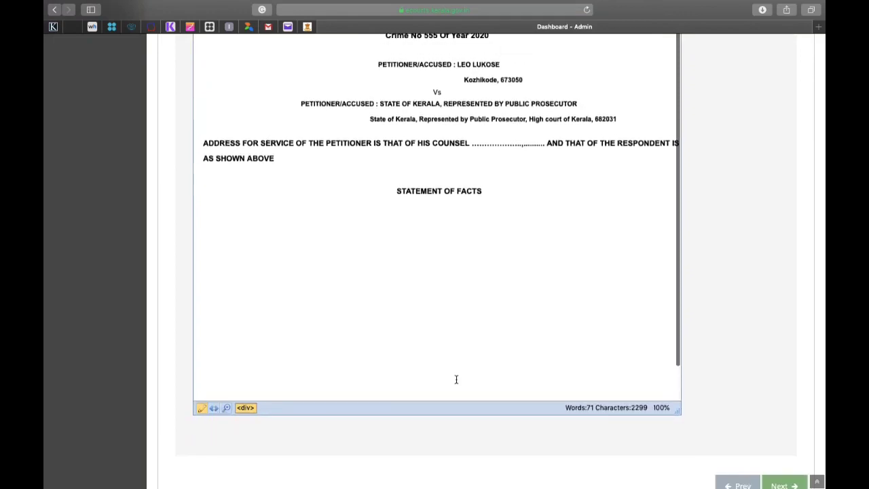
pyautogui.scroll(5, 741, 179)
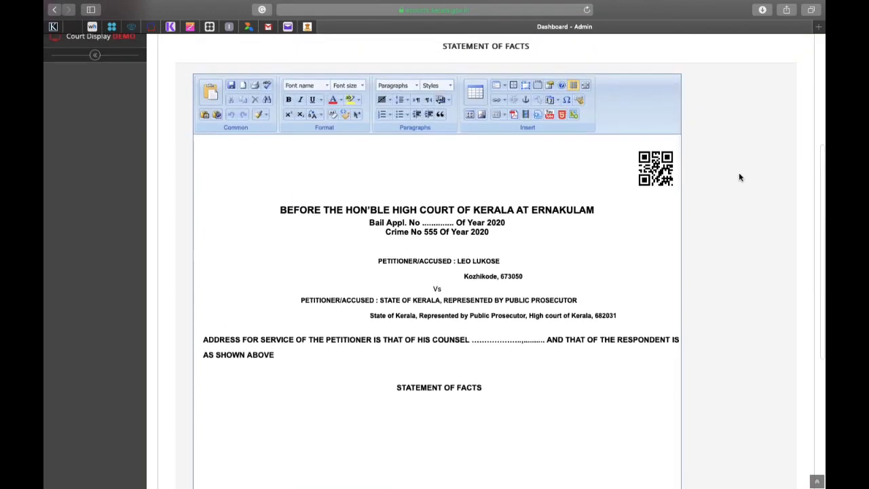
pyautogui.click(489, 387)
pyautogui.press('Return')
pyautogui.write('1.')
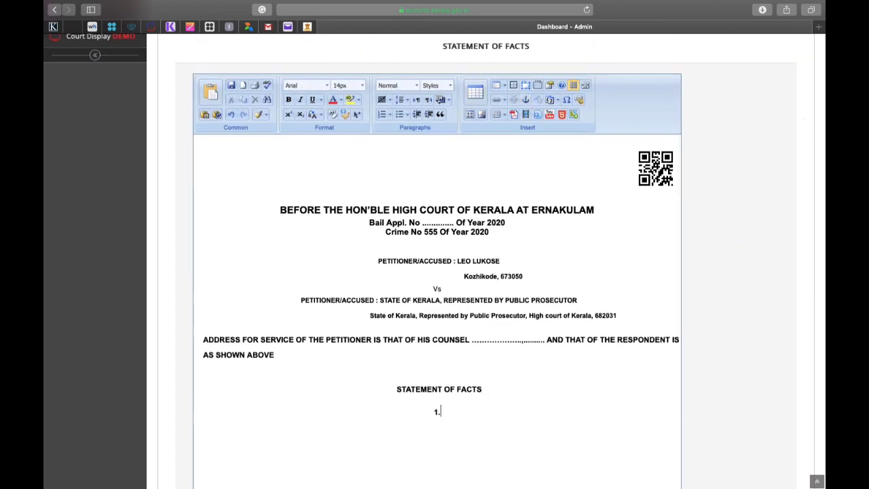
pyautogui.write(' ..........')
pyautogui.scroll(-1, 675, 417)
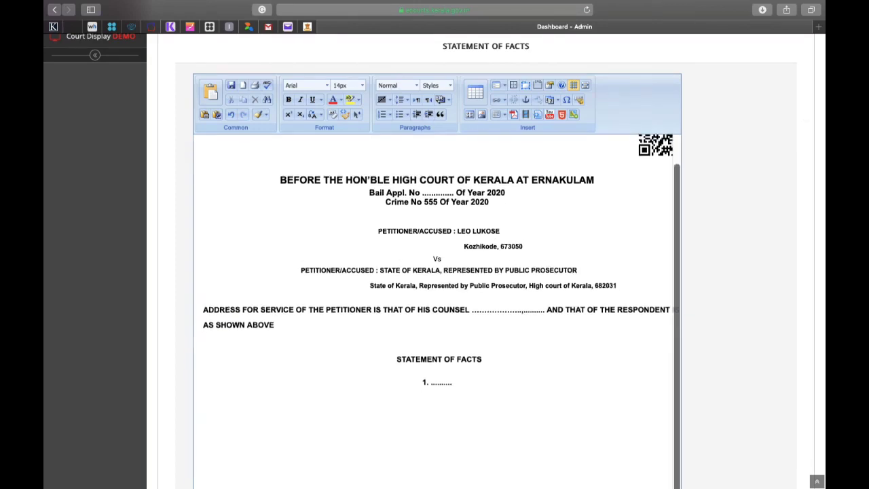
pyautogui.scroll(-5, 762, 411)
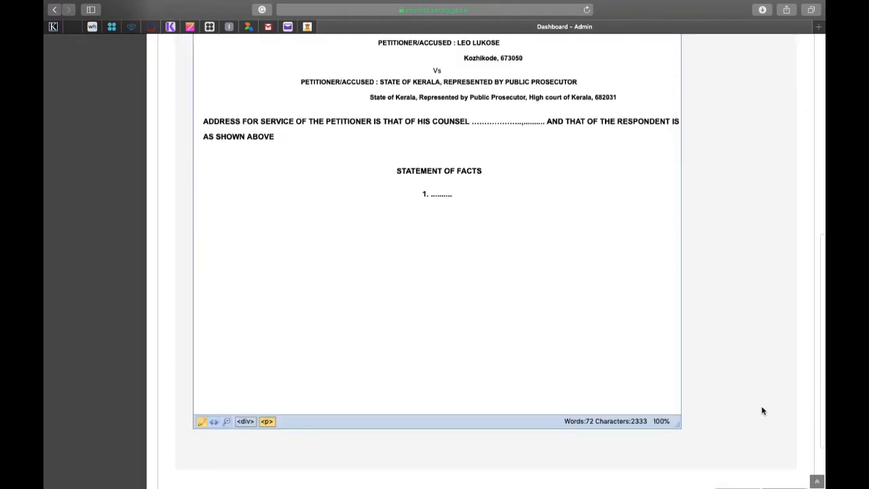
pyautogui.scroll(-3, 762, 411)
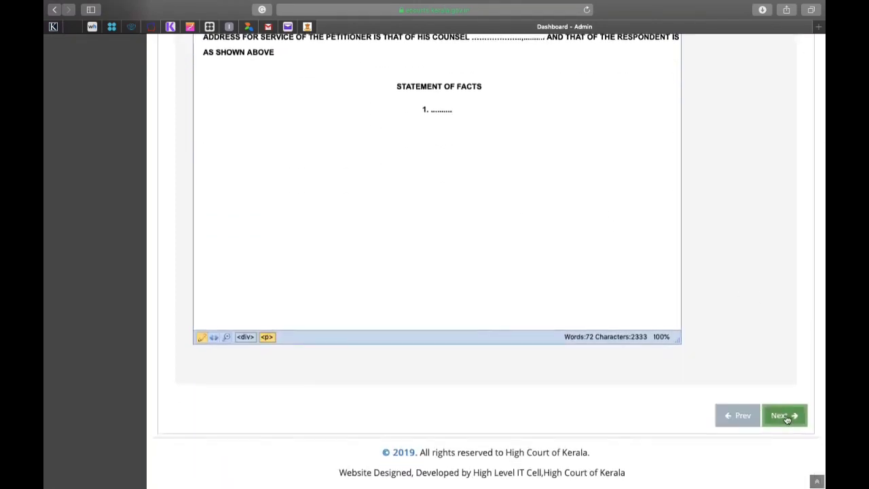
# Advance to the Memo of Appearance step and scroll through the memo.
pyautogui.click(784, 416)
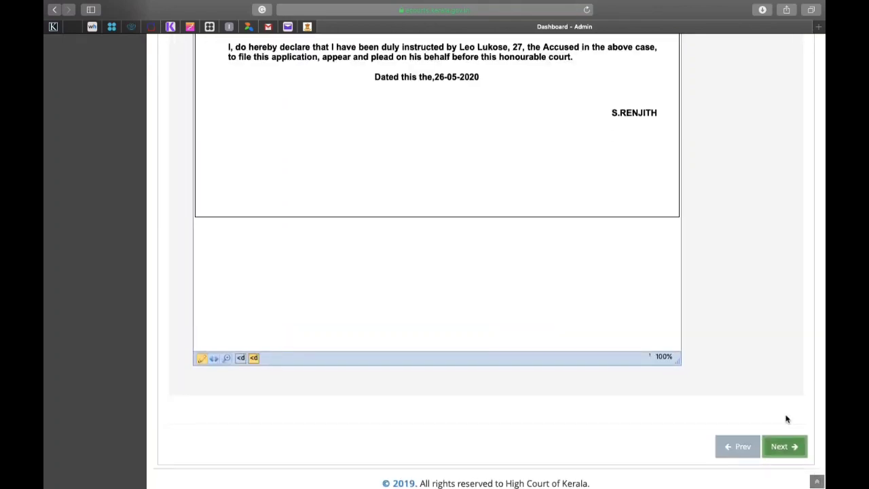
pyautogui.scroll(5, 582, 140)
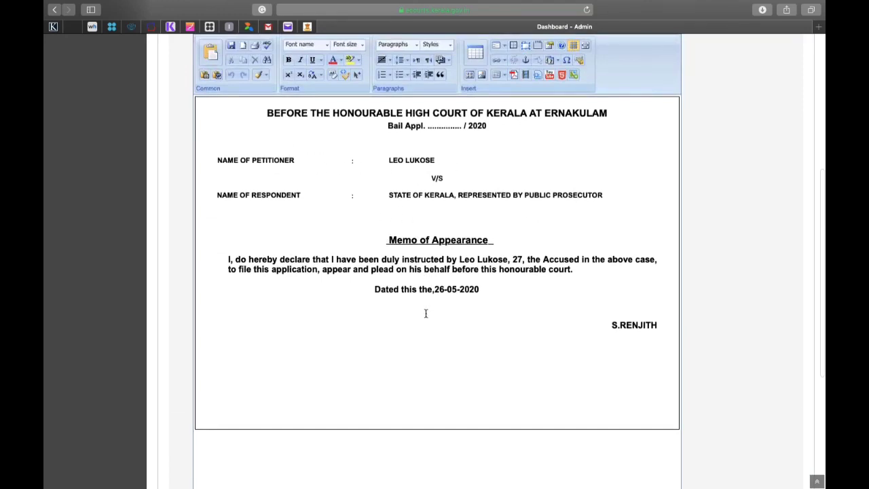
pyautogui.scroll(2, 426, 313)
pyautogui.scroll(-6, 665, 351)
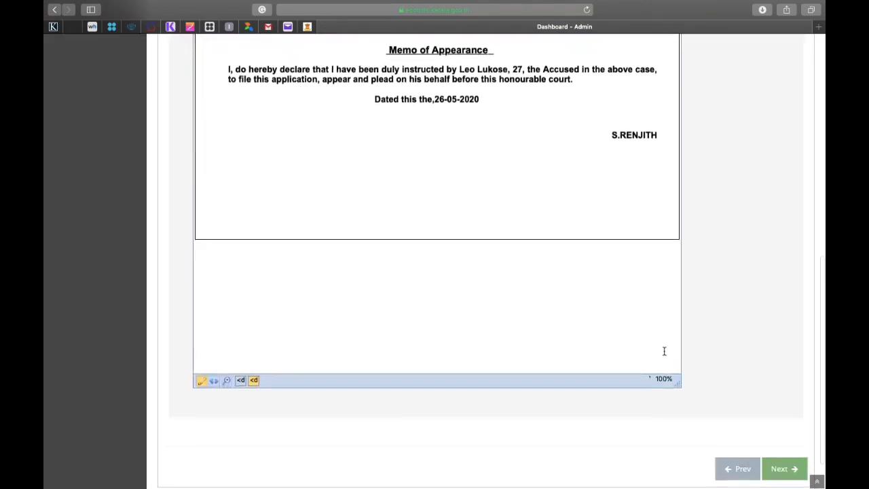
# Move on to the Synopsis step and scroll through its page.
pyautogui.click(787, 476)
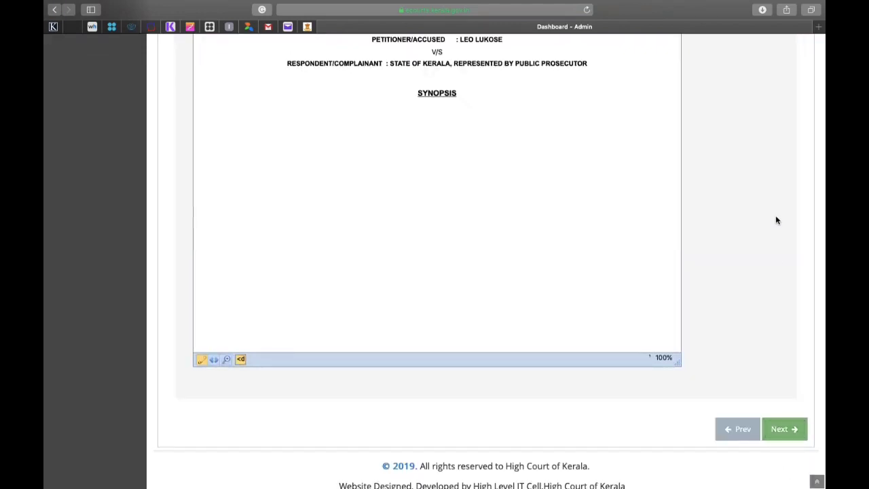
pyautogui.scroll(4, 776, 218)
pyautogui.scroll(2, 709, 96)
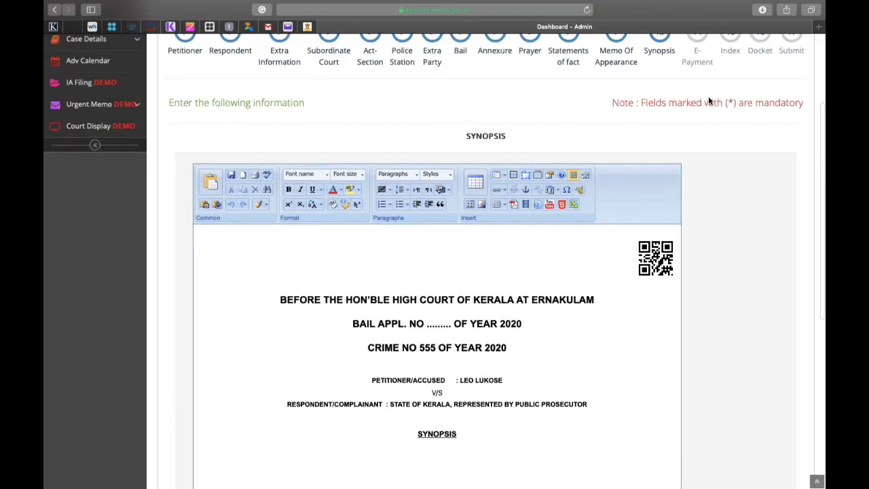
pyautogui.scroll(1, 688, 100)
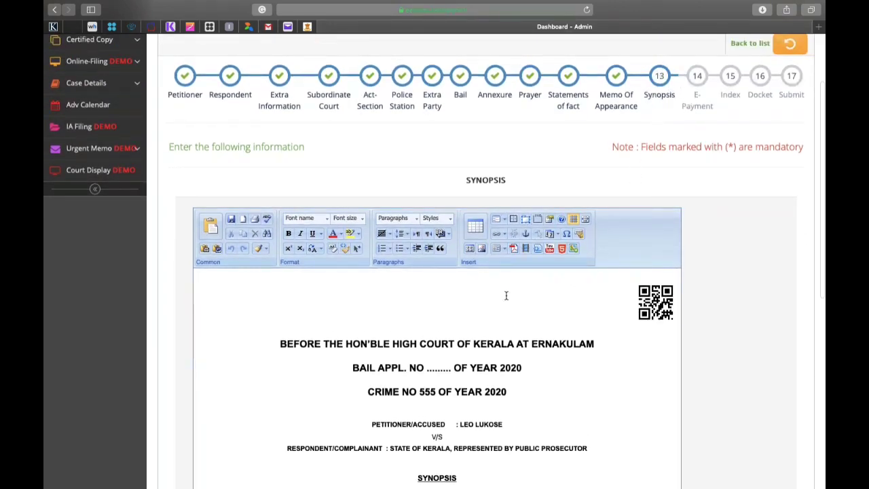
pyautogui.scroll(-1, 494, 394)
pyautogui.scroll(-3, 493, 394)
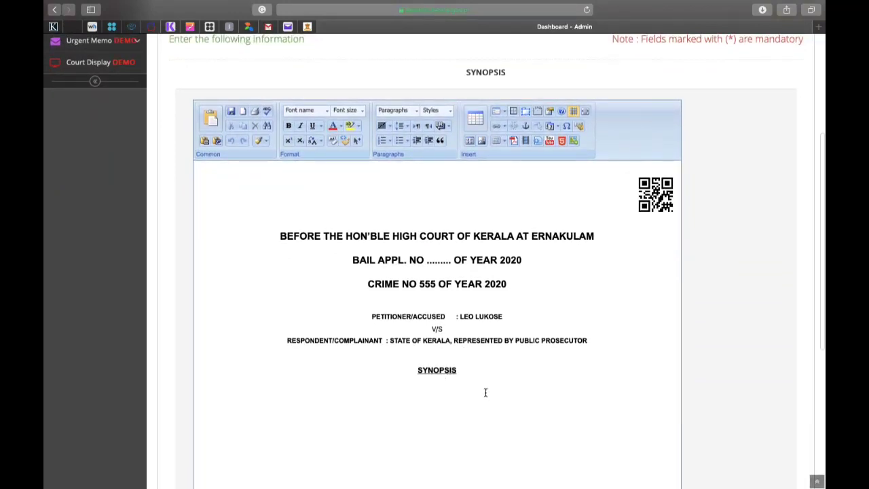
pyautogui.scroll(-10, 486, 393)
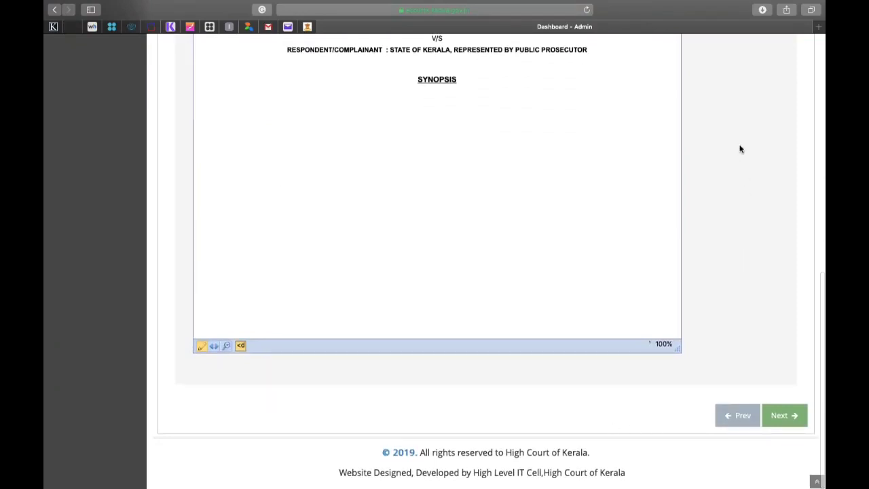
# Leave the Synopsis for the E-Payment step showing a treasury fee of 10.
pyautogui.click(786, 415)
pyautogui.moveTo(667, 3)
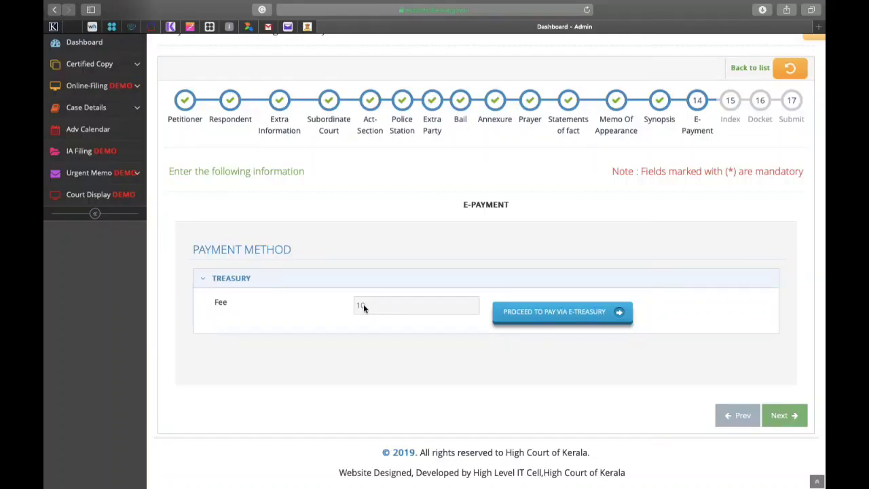
# Pay the court fee through e-Treasury by UPI, dismissing the GRN notice.
pyautogui.click(583, 313)
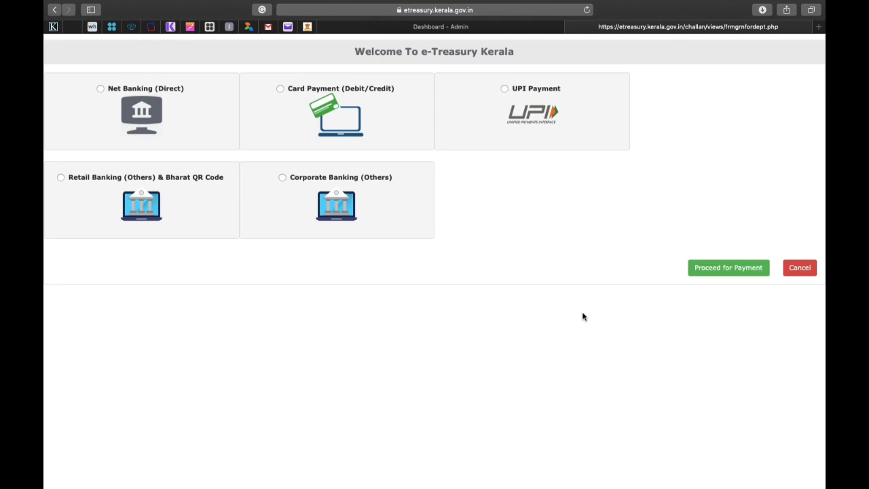
pyautogui.click(505, 89)
pyautogui.click(725, 272)
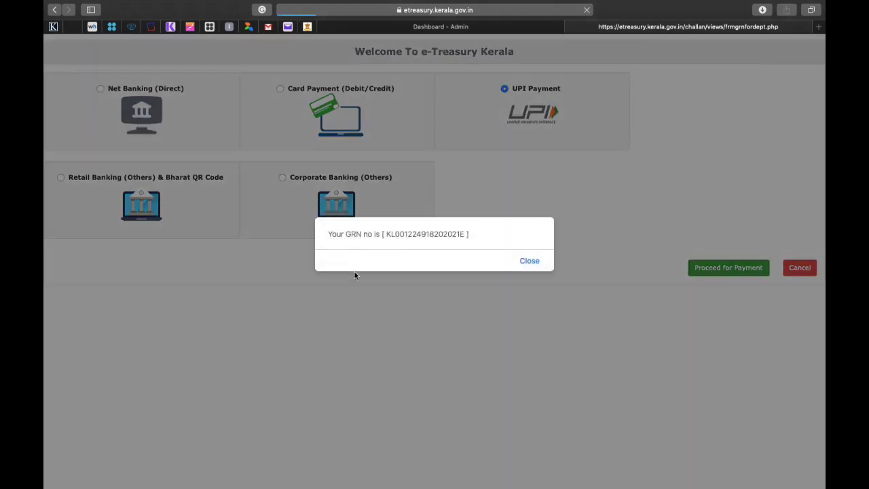
pyautogui.click(531, 263)
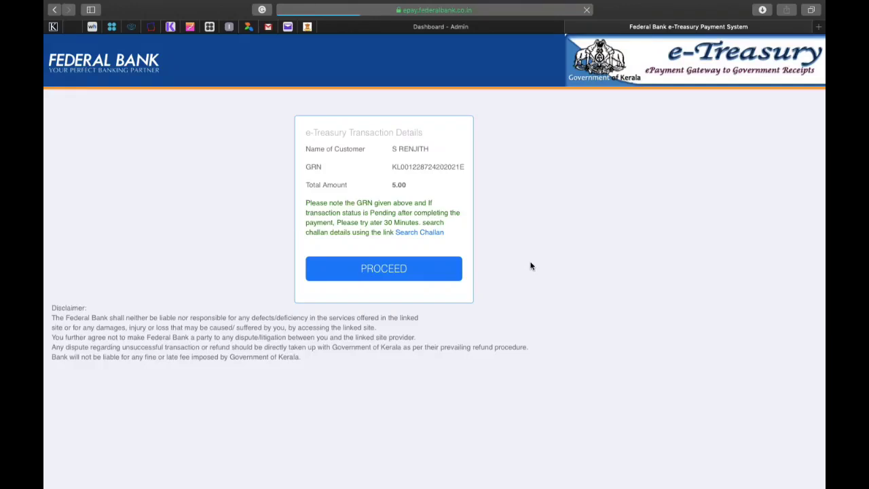
# Pay the ₹5 amount on the Federal Bank gateway using a suggested UPI id.
pyautogui.click(387, 269)
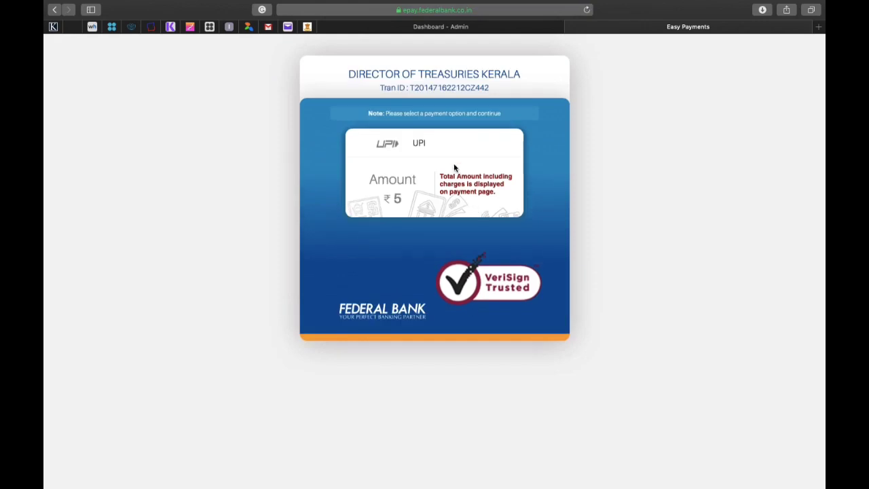
pyautogui.click(418, 147)
pyautogui.click(417, 156)
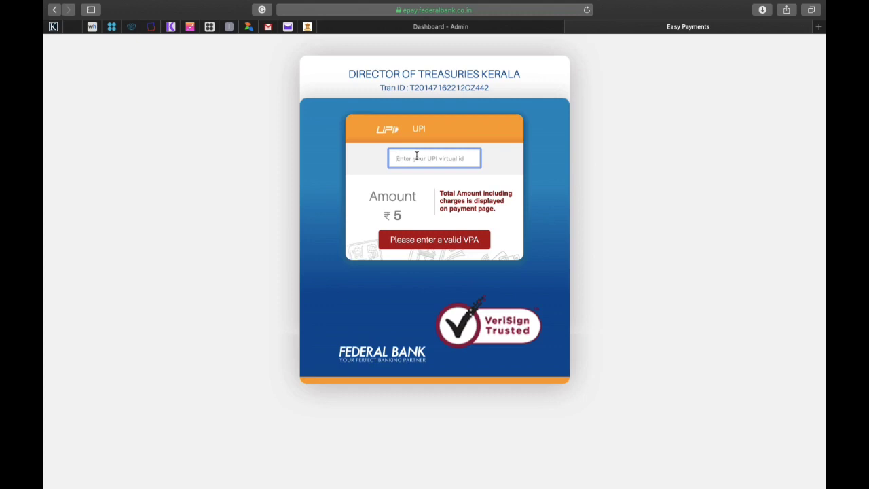
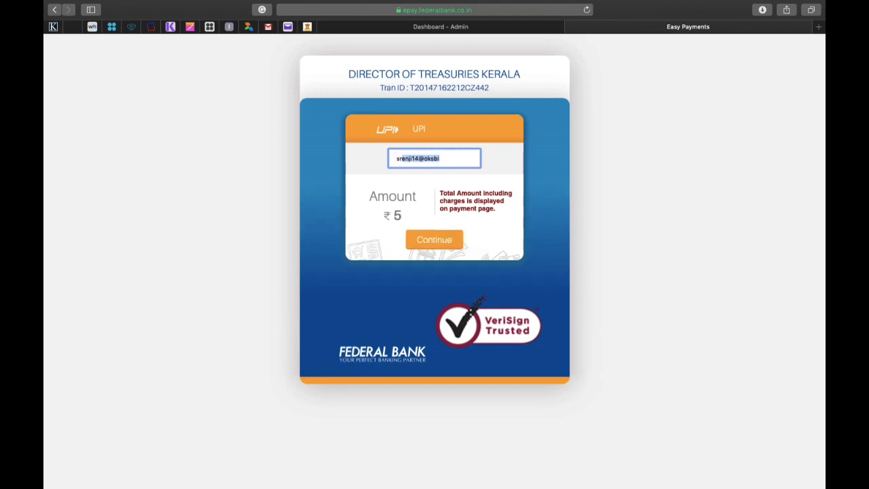
pyautogui.click(459, 157)
pyautogui.click(437, 240)
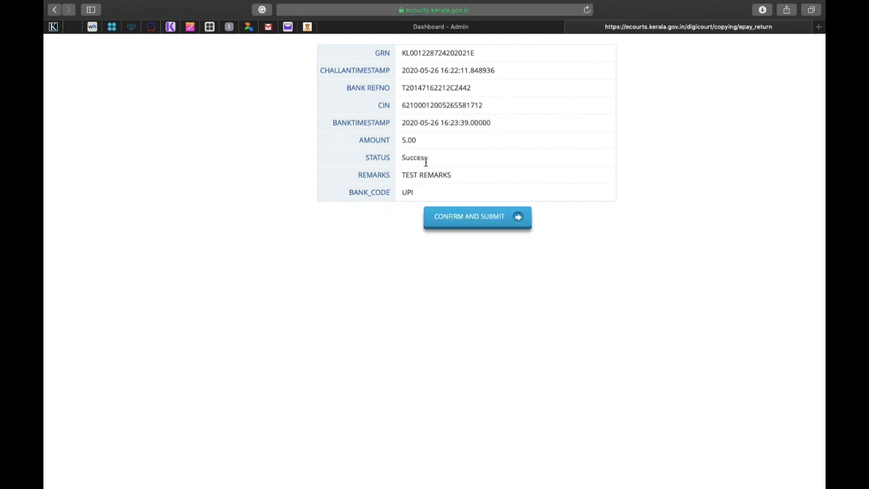
# Confirm and submit the paid application, then advance to the Index step.
pyautogui.click(469, 218)
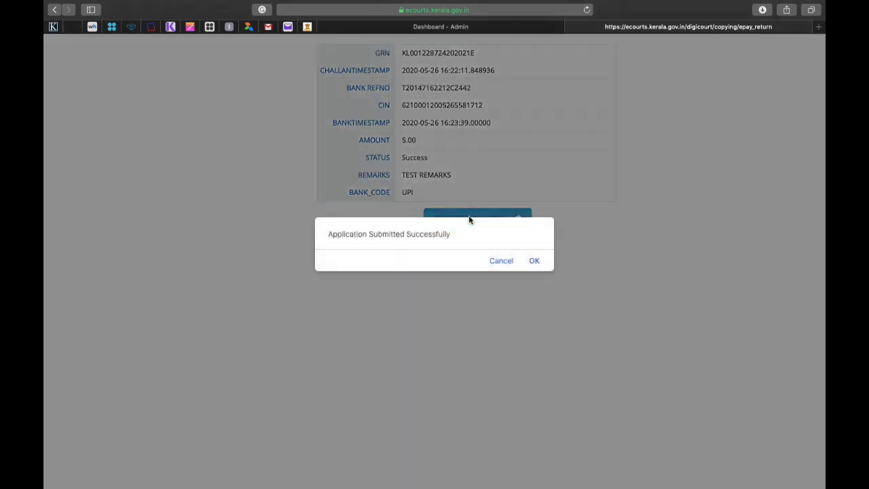
pyautogui.click(534, 262)
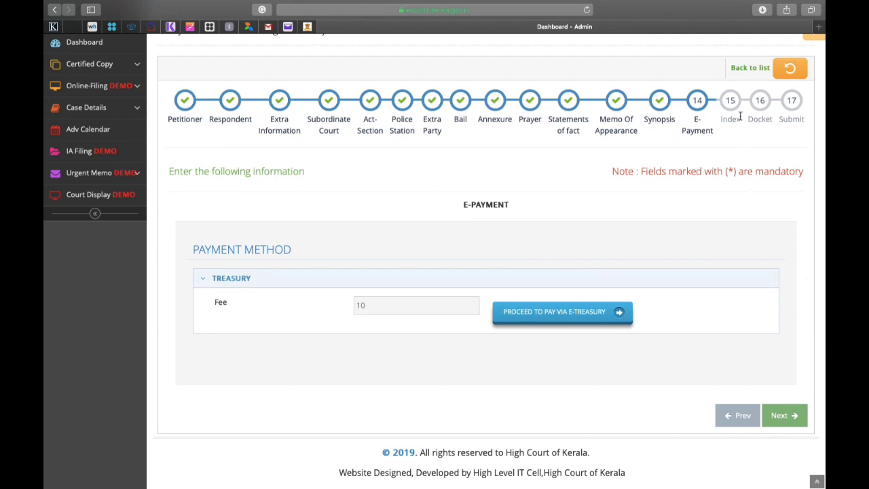
pyautogui.click(794, 419)
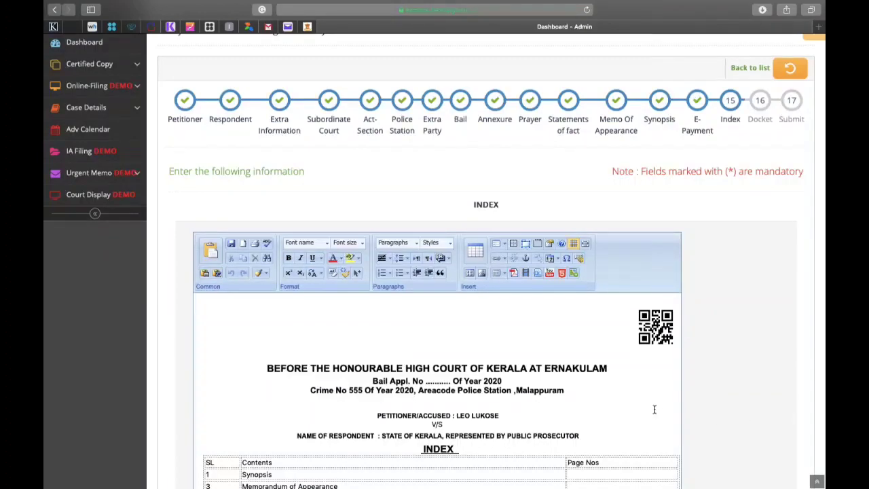
# Scroll through the Index listing Synopsis, Memorandum of Appearance, Statement of facts and Annexure1.
pyautogui.scroll(-4, 654, 409)
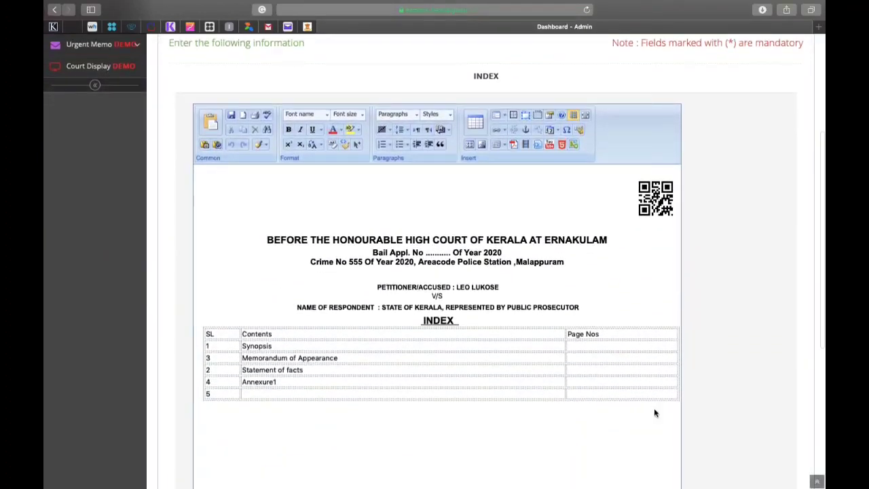
pyautogui.scroll(-1, 655, 413)
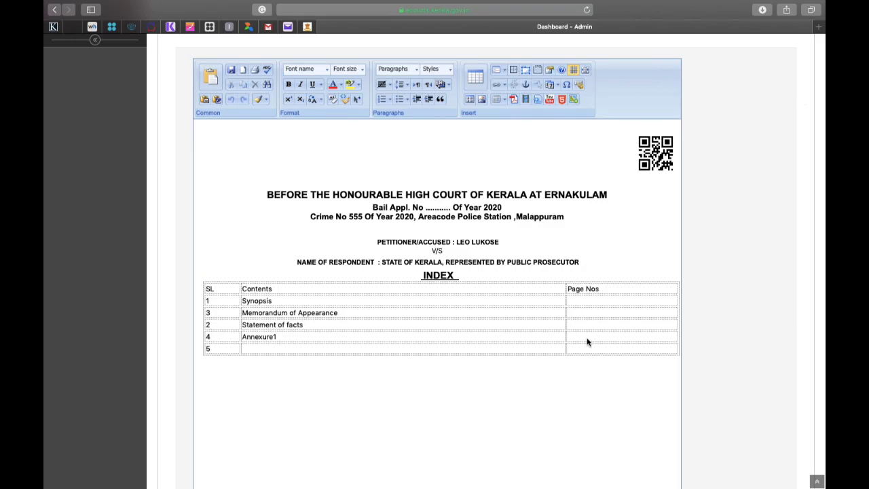
pyautogui.scroll(-5, 587, 341)
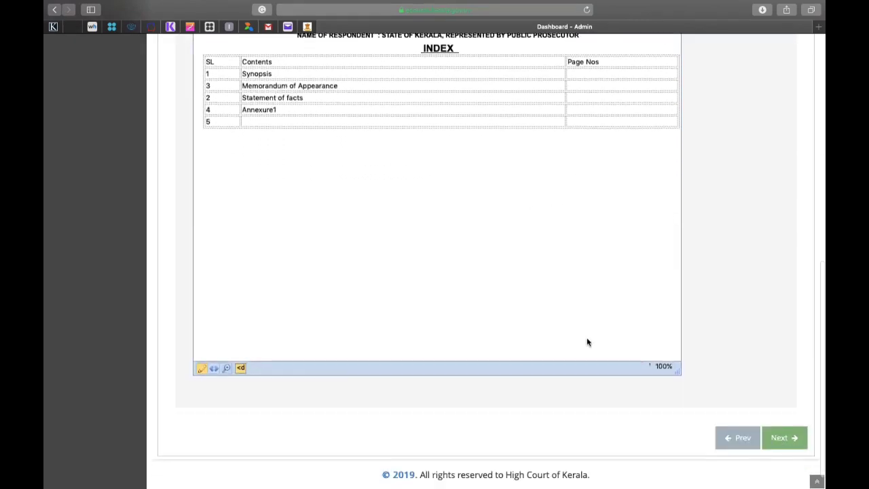
# Open the Docket step and review the docket for Crime No 555 of 2020.
pyautogui.click(791, 446)
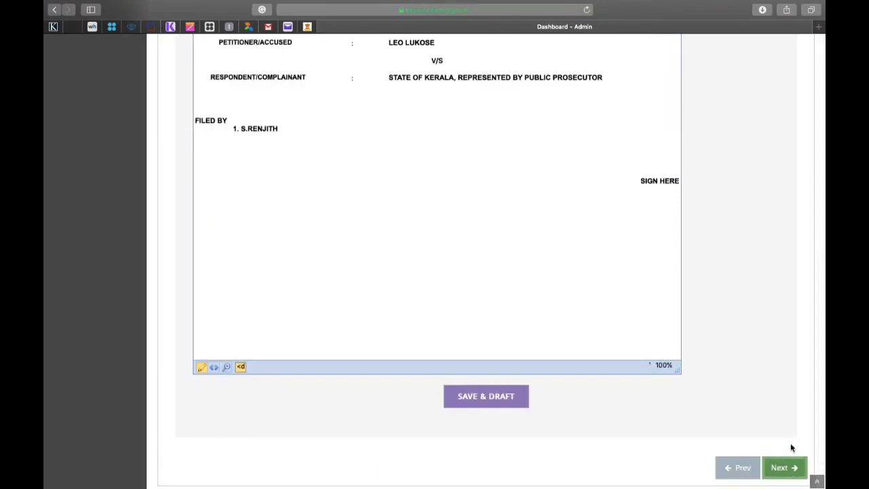
pyautogui.scroll(5, 493, 292)
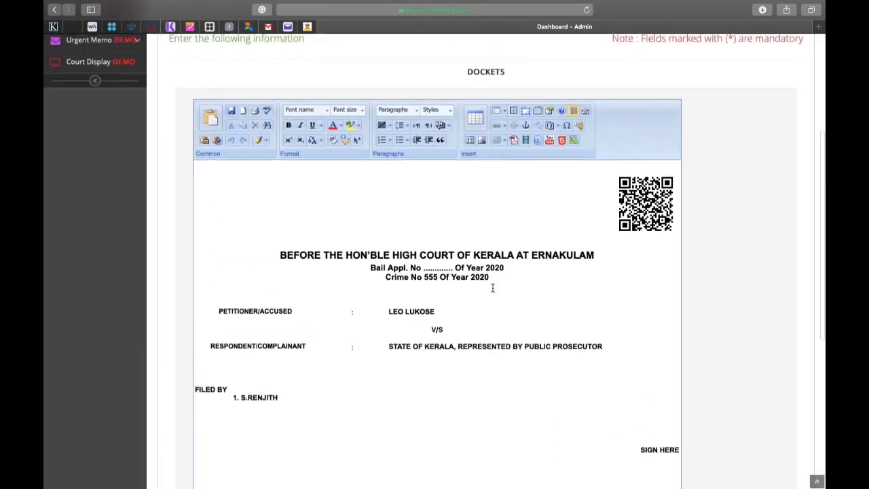
pyautogui.scroll(3, 493, 288)
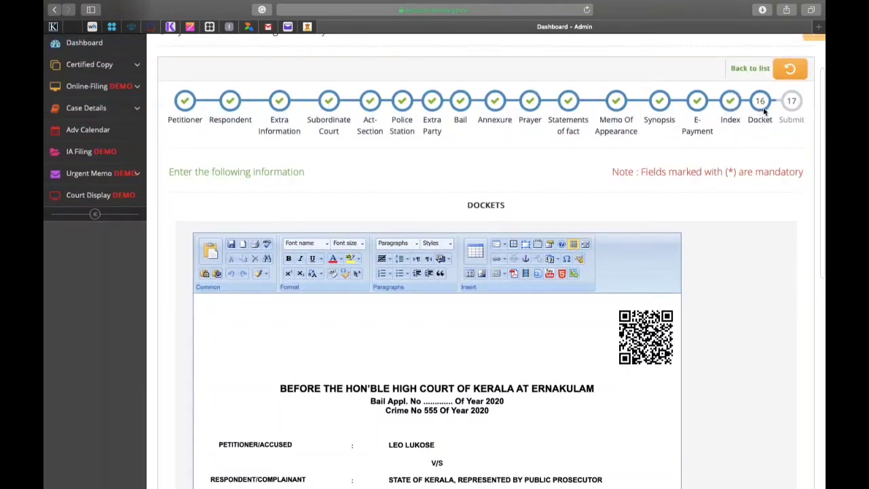
pyautogui.scroll(-2, 466, 317)
pyautogui.scroll(-2, 465, 317)
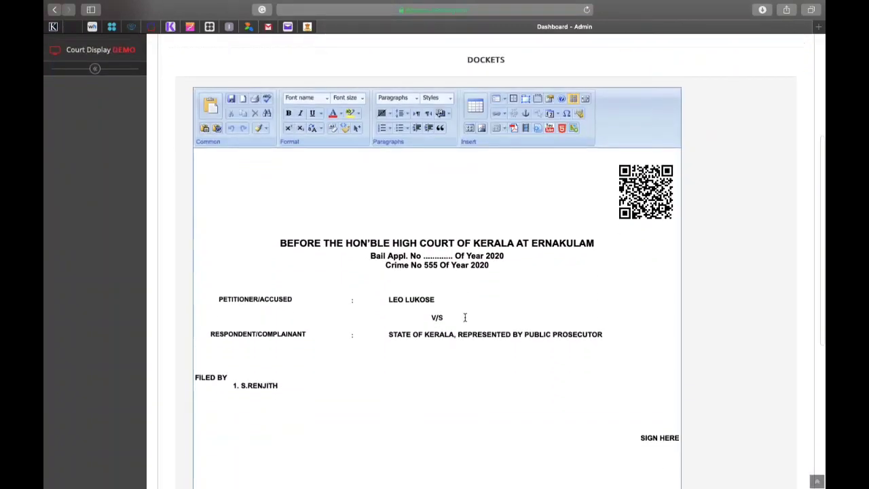
pyautogui.click(446, 257)
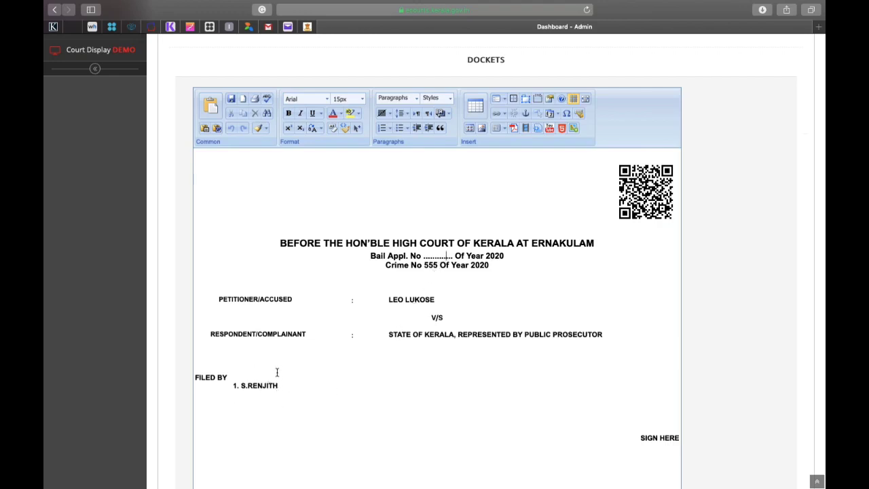
# Save the docket as a draft and proceed to final submission.
pyautogui.scroll(-3, 279, 373)
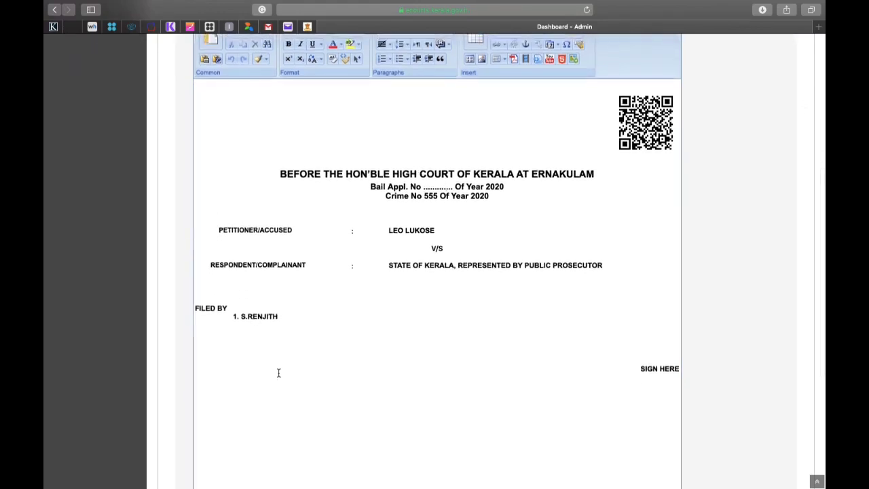
pyautogui.scroll(-8, 278, 373)
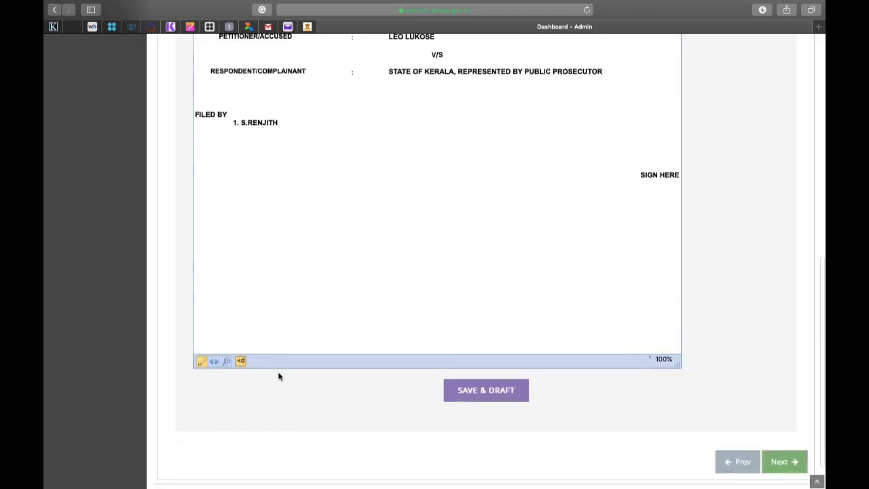
pyautogui.click(495, 394)
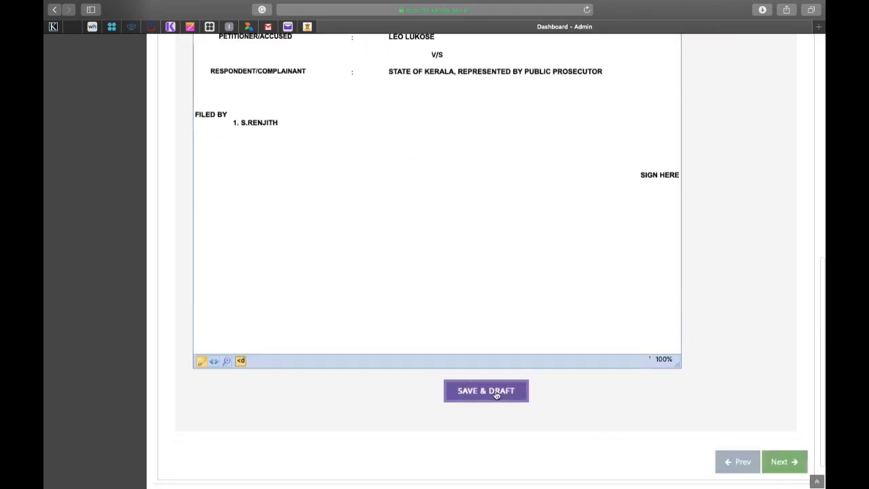
pyautogui.click(788, 462)
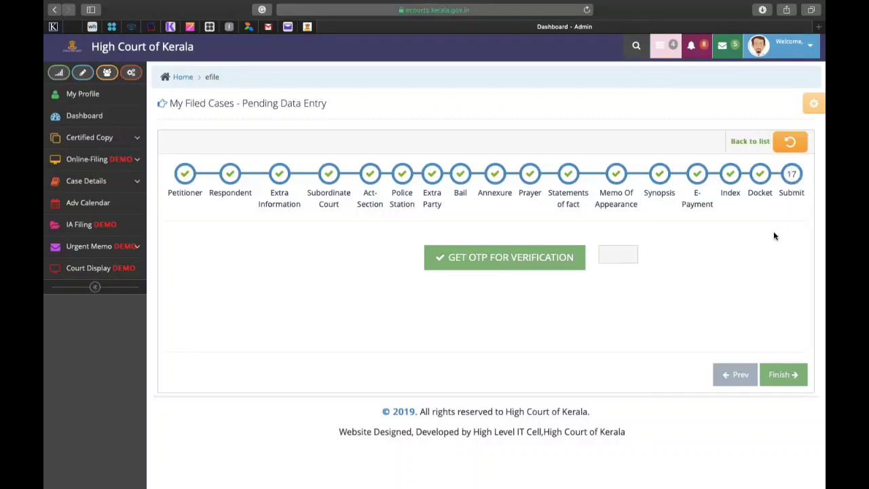
# Request a verification OTP, enter the received code, and finish the bail filing.
pyautogui.click(545, 266)
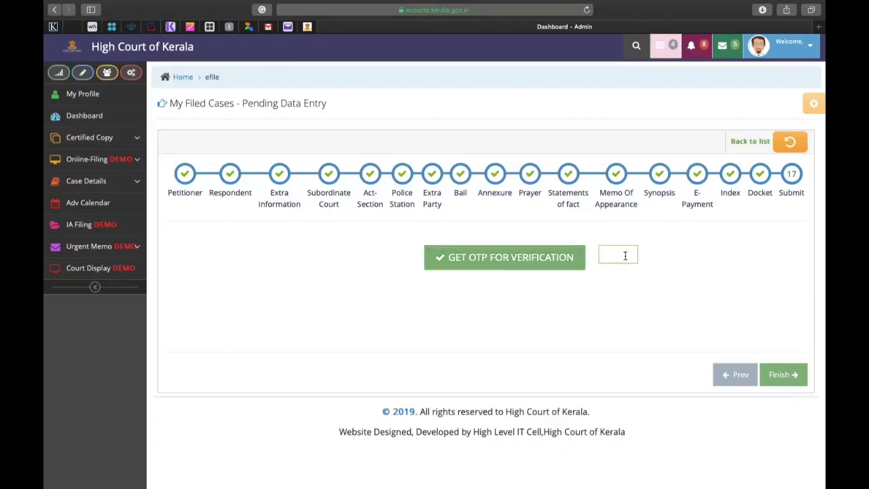
pyautogui.click(778, 380)
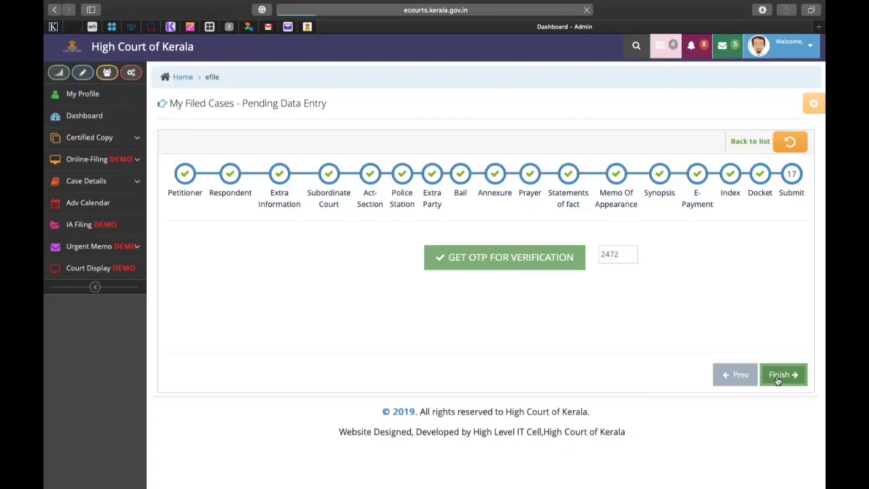
# Open the Draft Cases list showing Bail Appl. 131/2020 dated 26-05-2020.
pyautogui.click(781, 375)
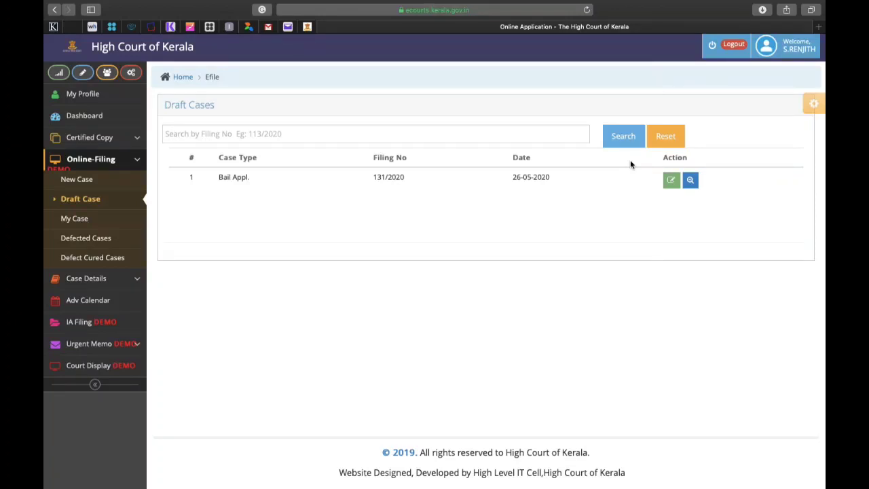
# Open the draft bail application and scroll through its petitioner details.
pyautogui.click(673, 180)
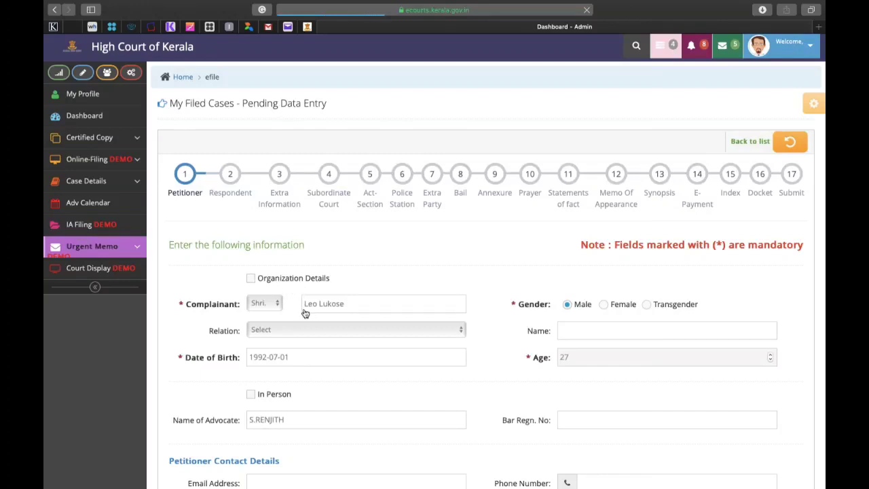
pyautogui.scroll(-5, 306, 313)
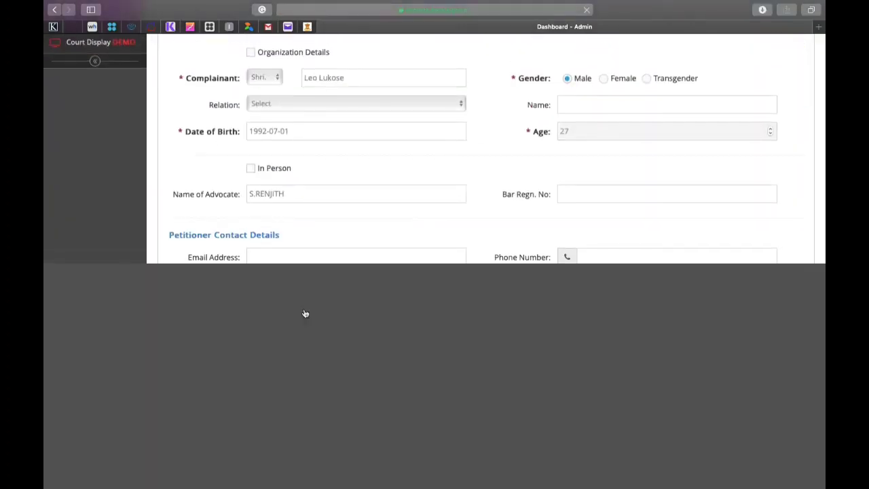
pyautogui.scroll(-1, 305, 313)
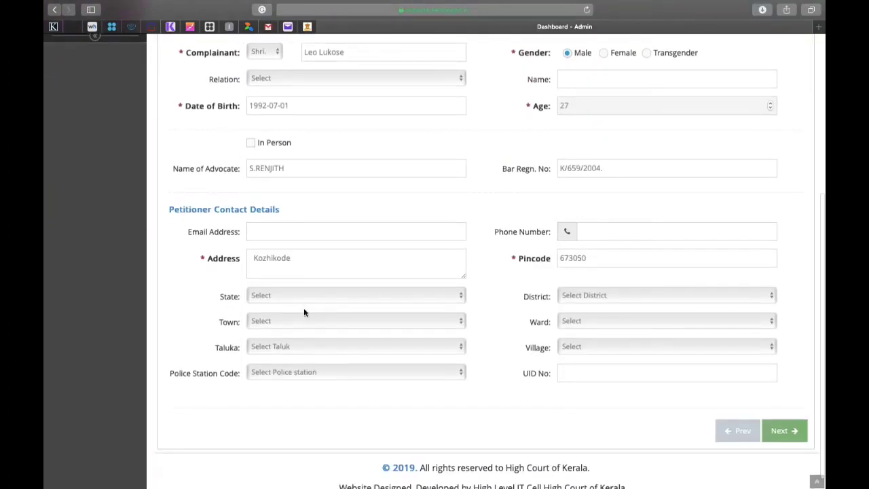
pyautogui.scroll(5, 317, 300)
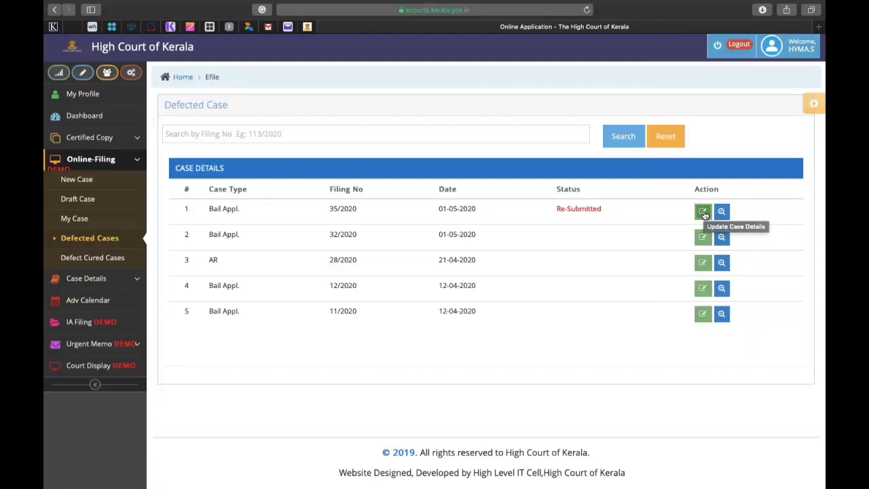
# Reopen defected Bail Appl. 35/2020 for editing at its Petitioner step.
pyautogui.click(704, 214)
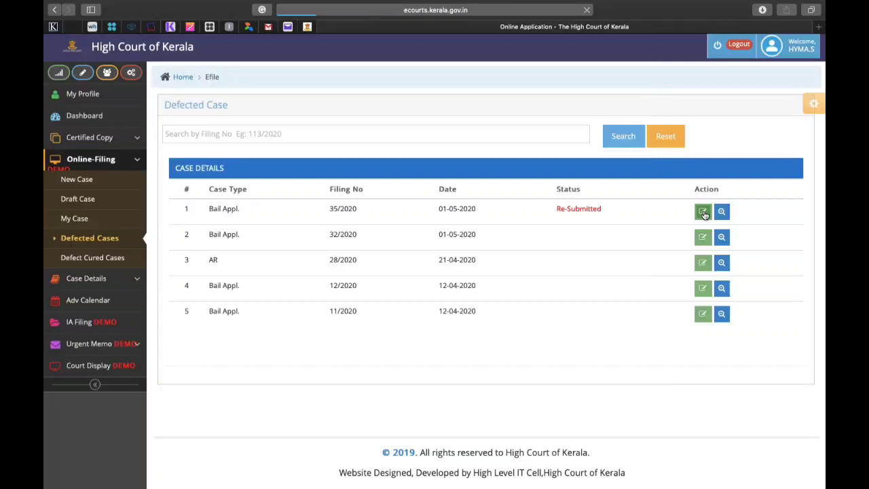
pyautogui.click(704, 213)
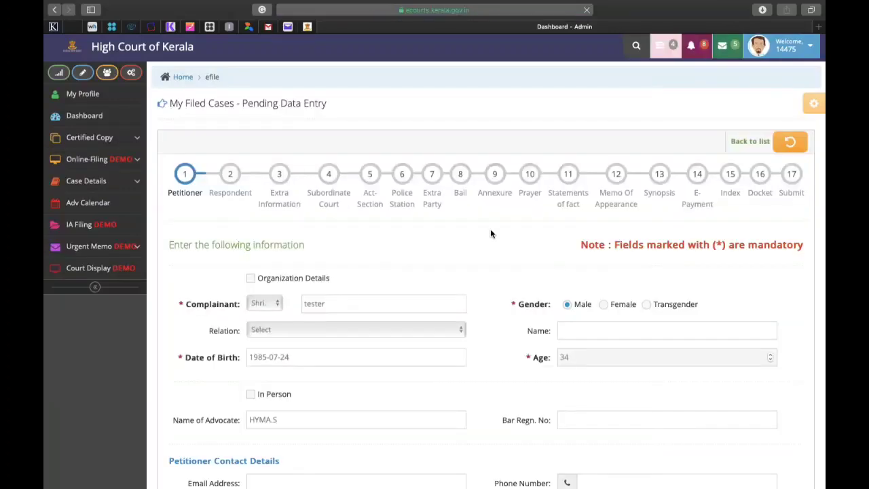
# Cure the 'Date not Written' defect listed under Defects and Remarks on the reopened bail application.
pyautogui.scroll(-5, 357, 326)
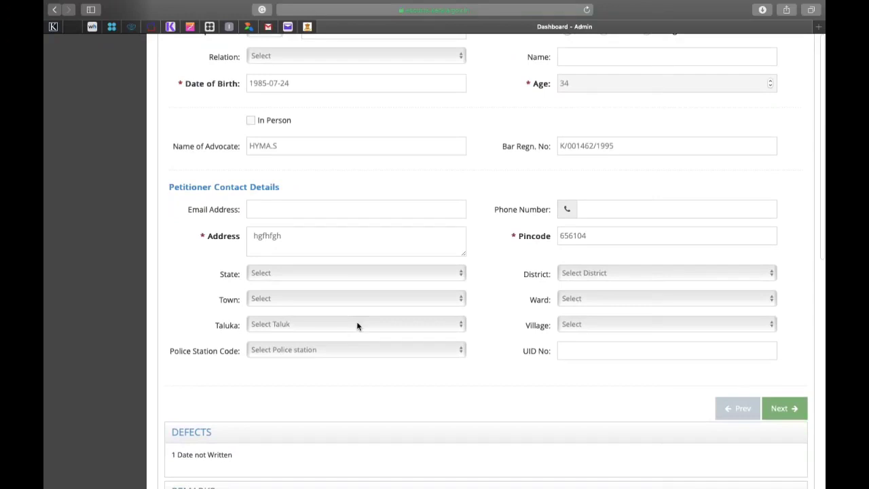
pyautogui.scroll(-3, 357, 326)
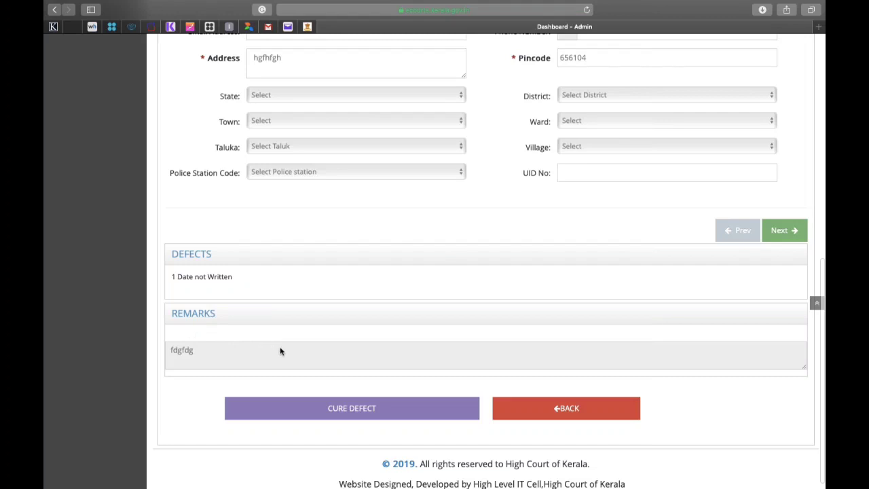
pyautogui.click(365, 413)
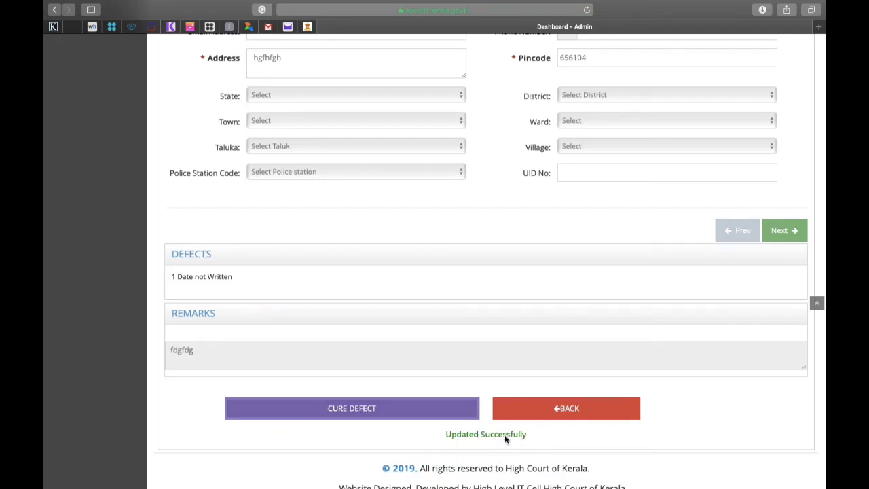
pyautogui.scroll(5, 296, 358)
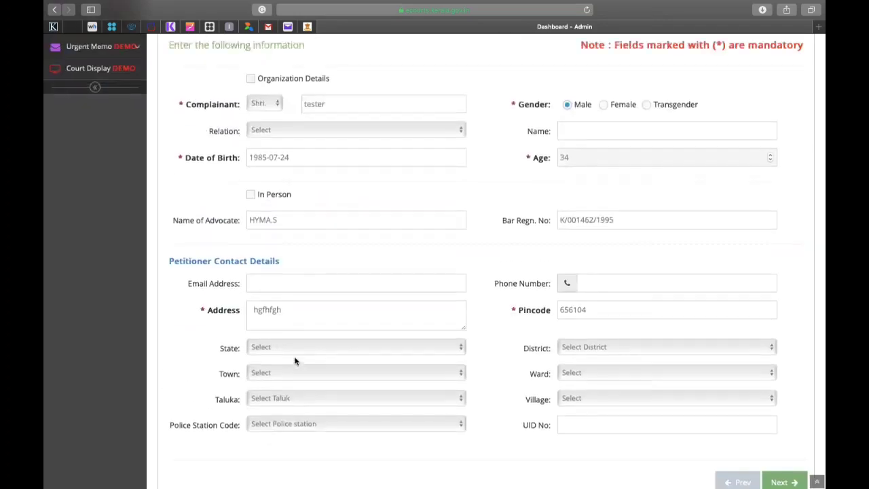
pyautogui.scroll(5, 295, 360)
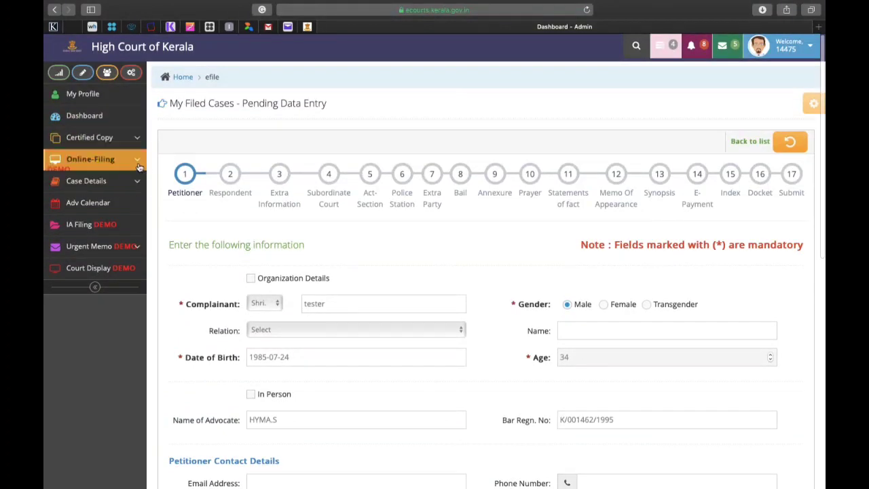
# Show the My Case list of filed bail applications, headed by Bail Appl. 130/2020.
pyautogui.click(139, 166)
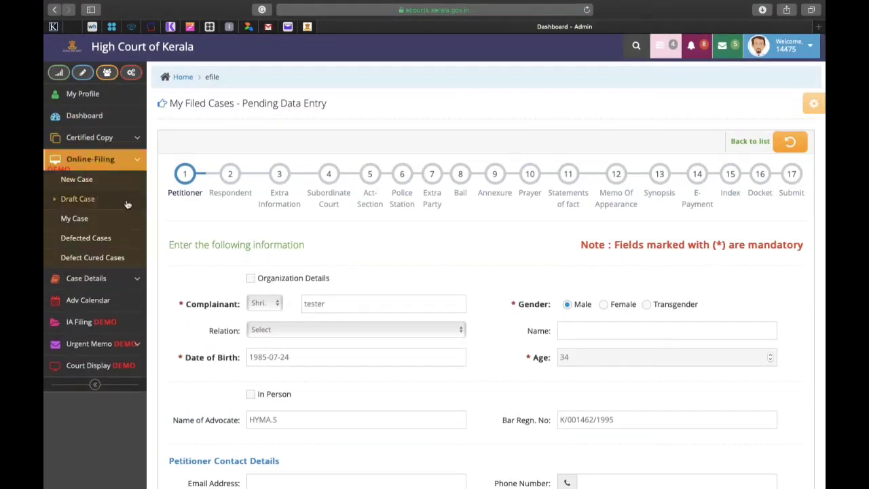
pyautogui.click(115, 262)
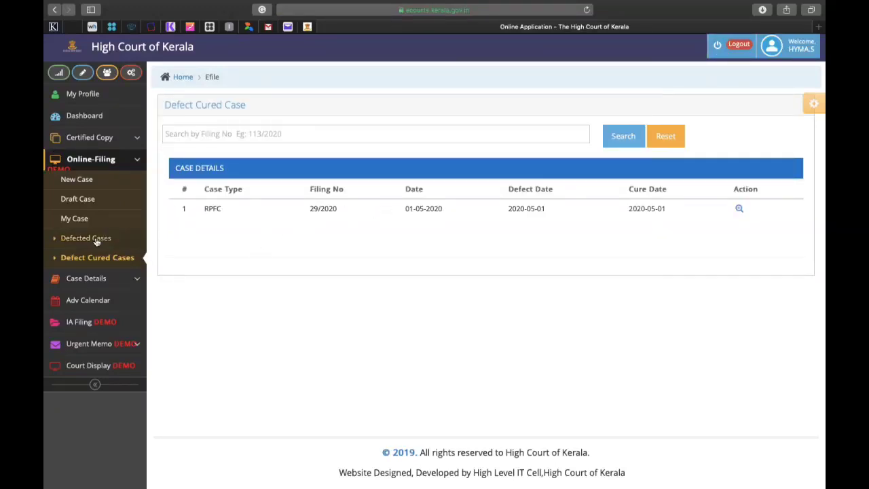
pyautogui.click(81, 220)
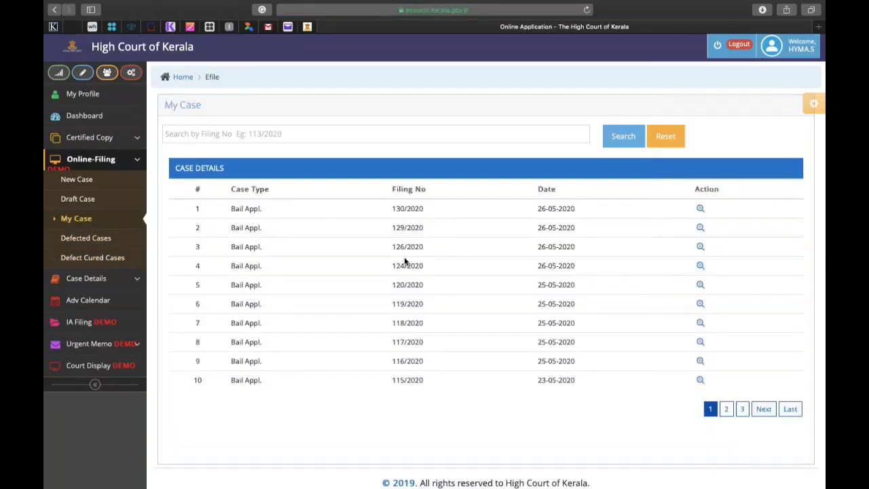
# View the full Case Status breakdown for Bail Appl. 130/2020.
pyautogui.click(700, 210)
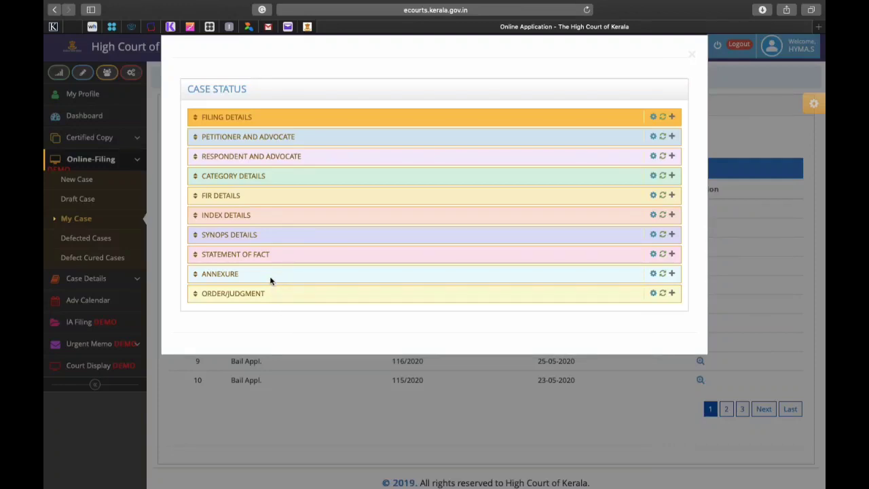
pyautogui.scroll(-1, 286, 263)
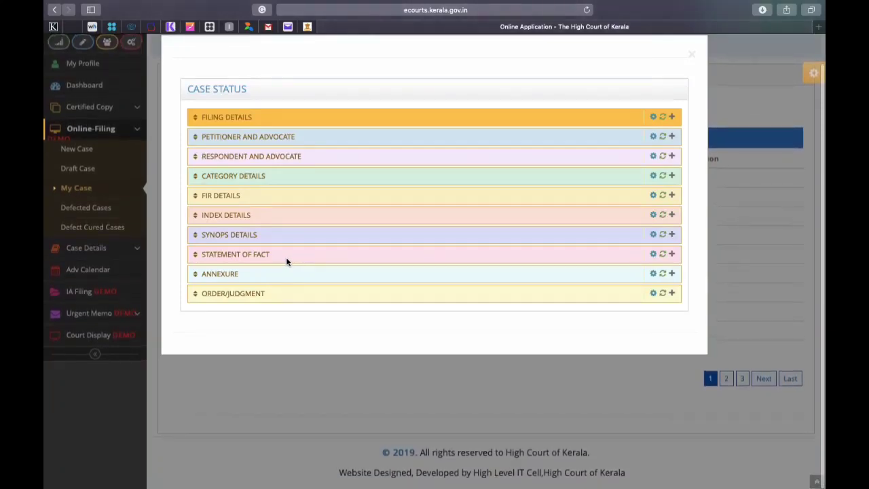
pyautogui.scroll(-1, 287, 263)
# Close Case Status and return to the Advocate Dashboard showing 191 filed, 25 pending, 166 disposed cases.
pyautogui.click(693, 56)
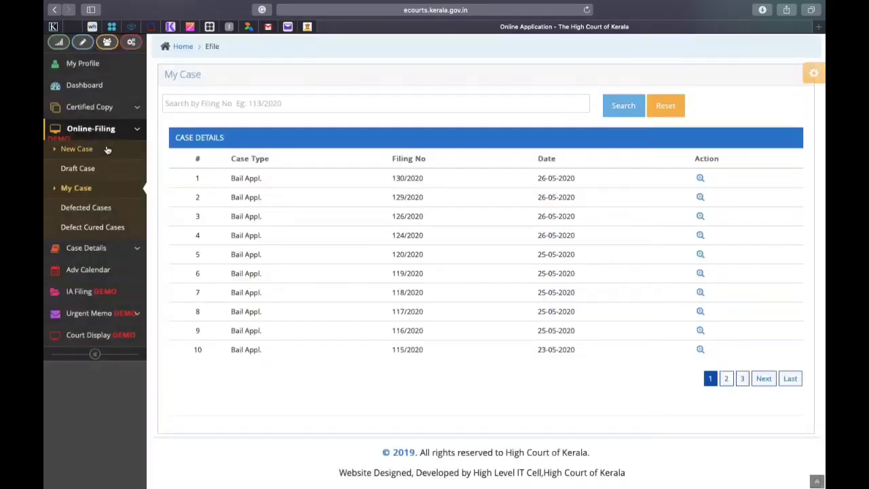
pyautogui.scroll(1, 109, 149)
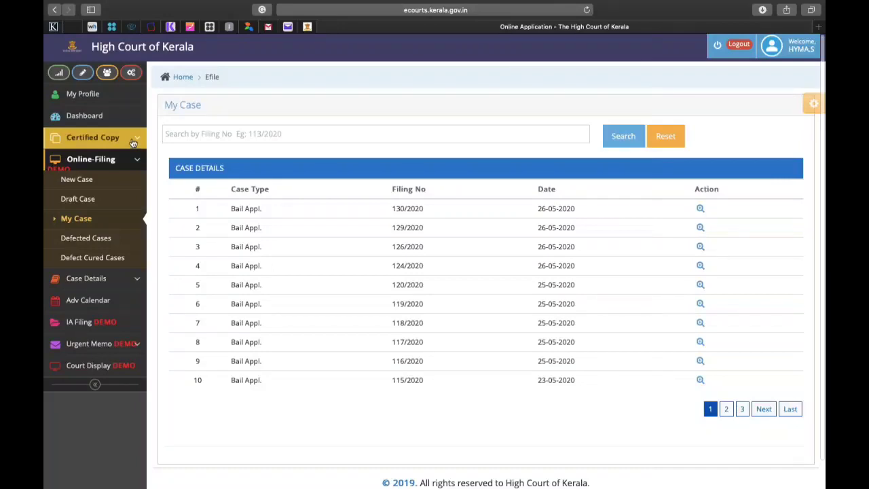
pyautogui.click(133, 140)
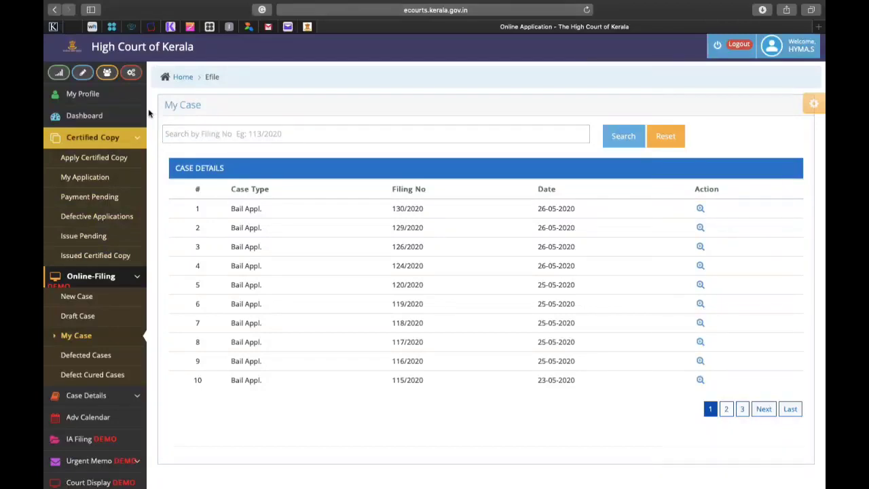
pyautogui.click(103, 121)
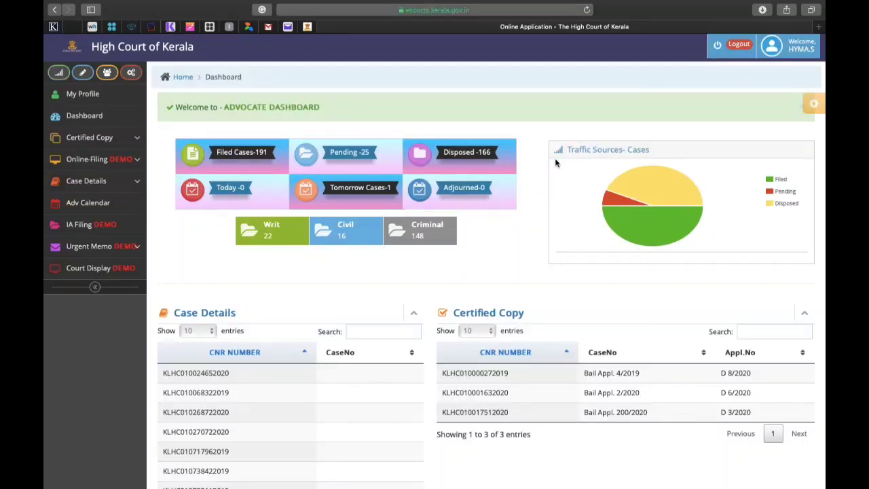
# Log out of the e-Filing account, returning to the DigiCourt login page.
pyautogui.click(740, 47)
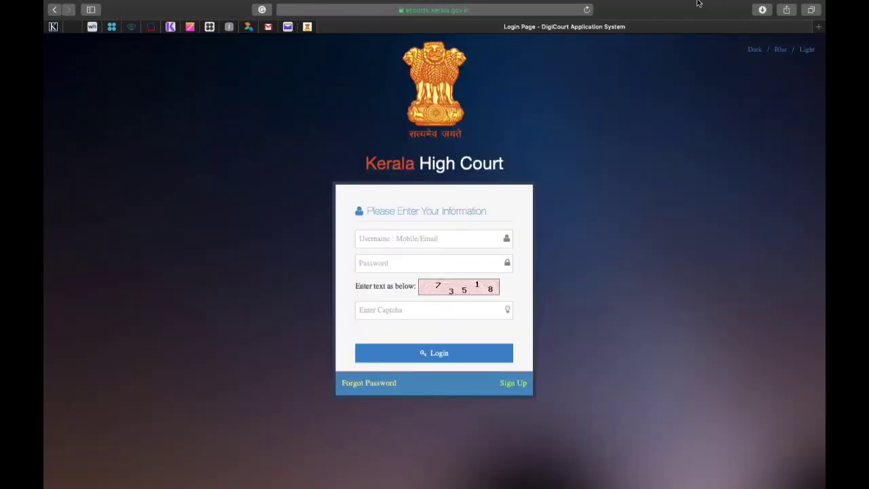
pyautogui.moveTo(696, 4)
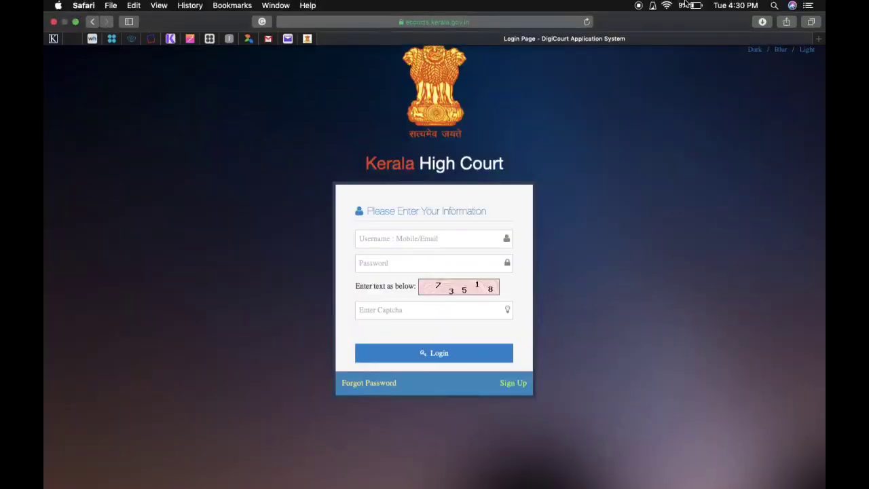